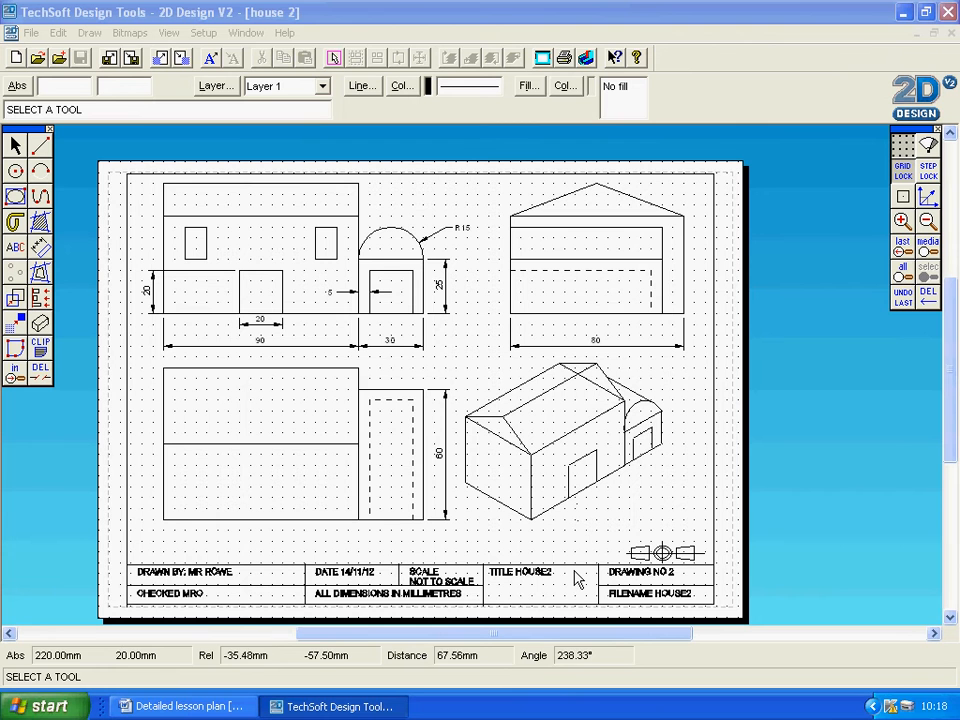
# Start SketchUp with the Product Design and Woodworking - Millimeters template and open the recent house2 model.
pyautogui.click(62, 708)
pyautogui.click(60, 487)
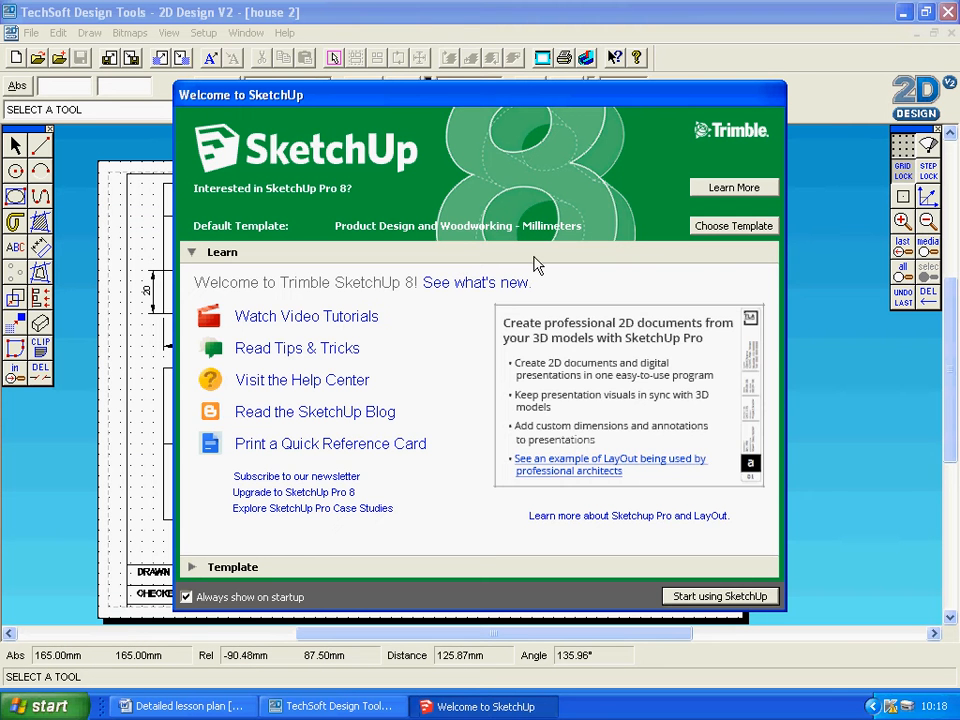
pyautogui.click(716, 228)
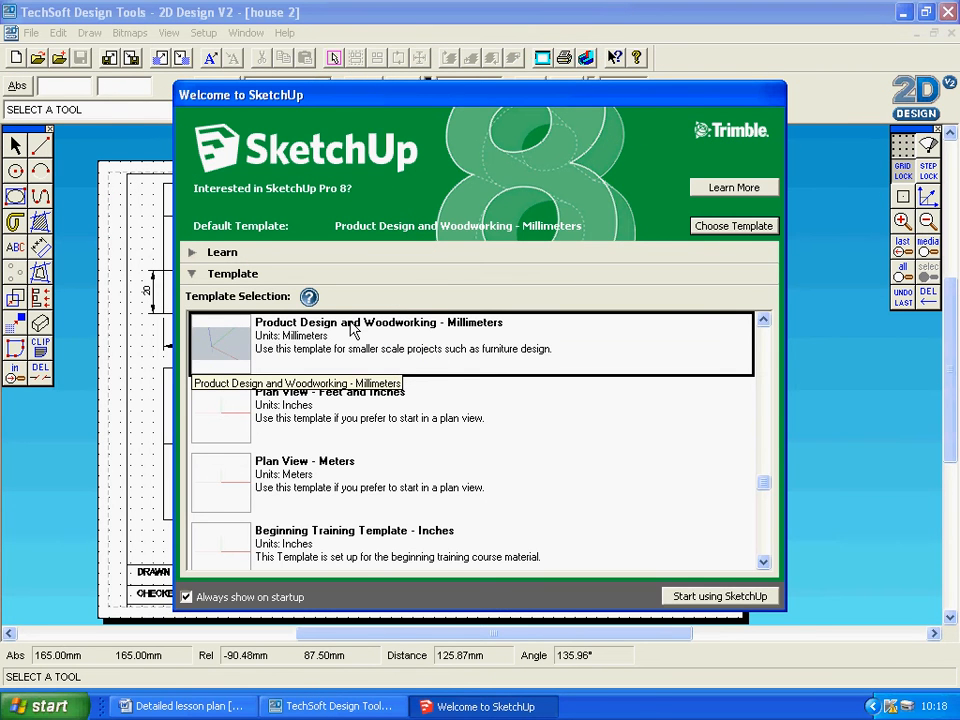
pyautogui.click(723, 597)
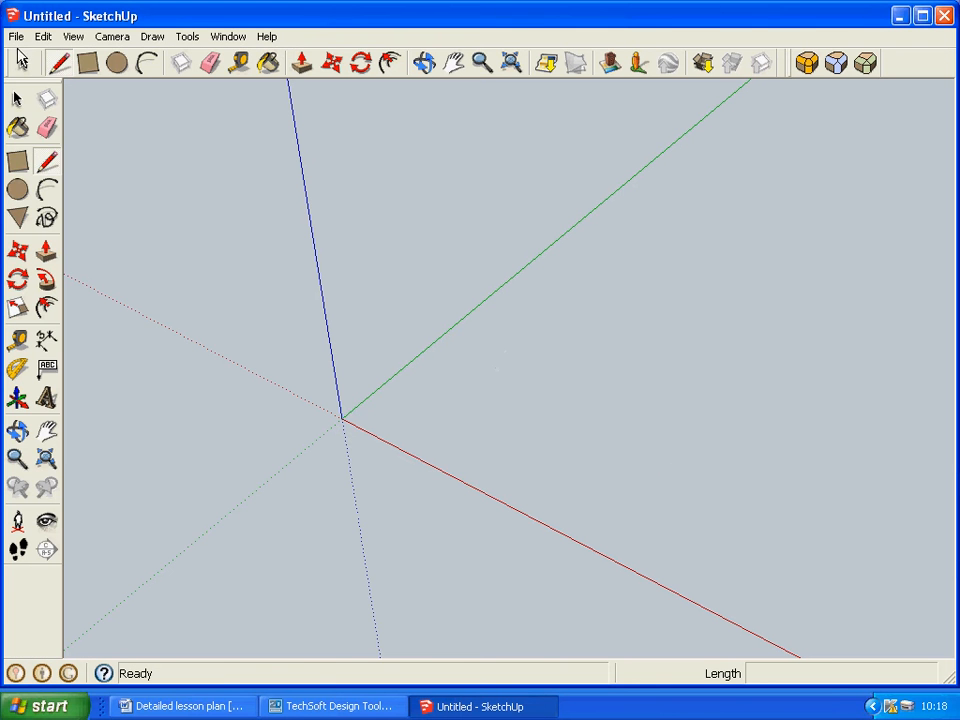
pyautogui.click(16, 36)
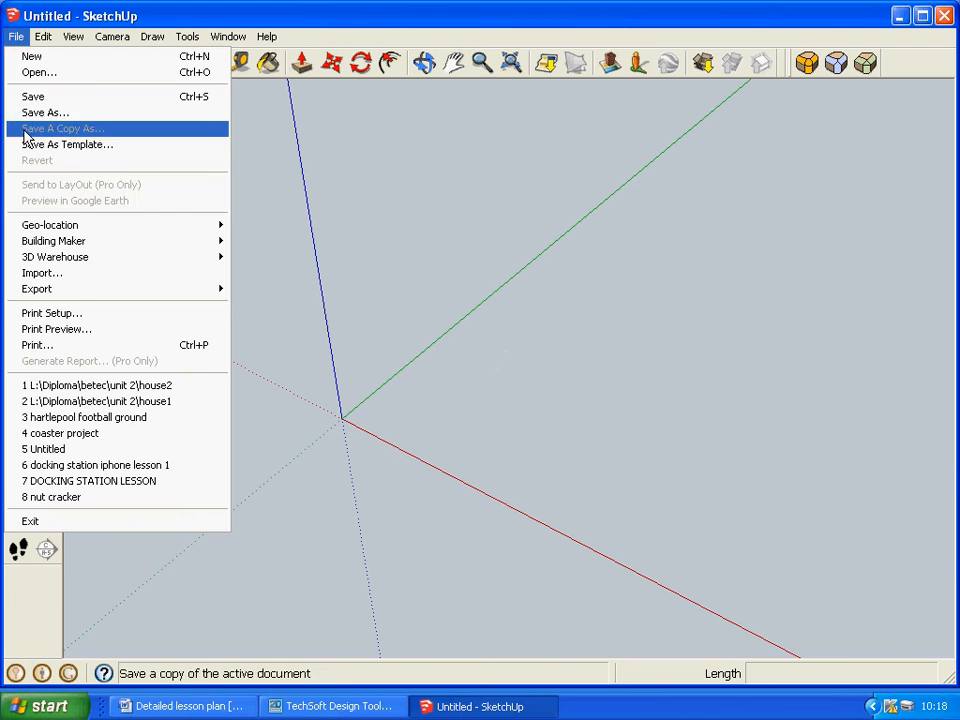
pyautogui.click(63, 388)
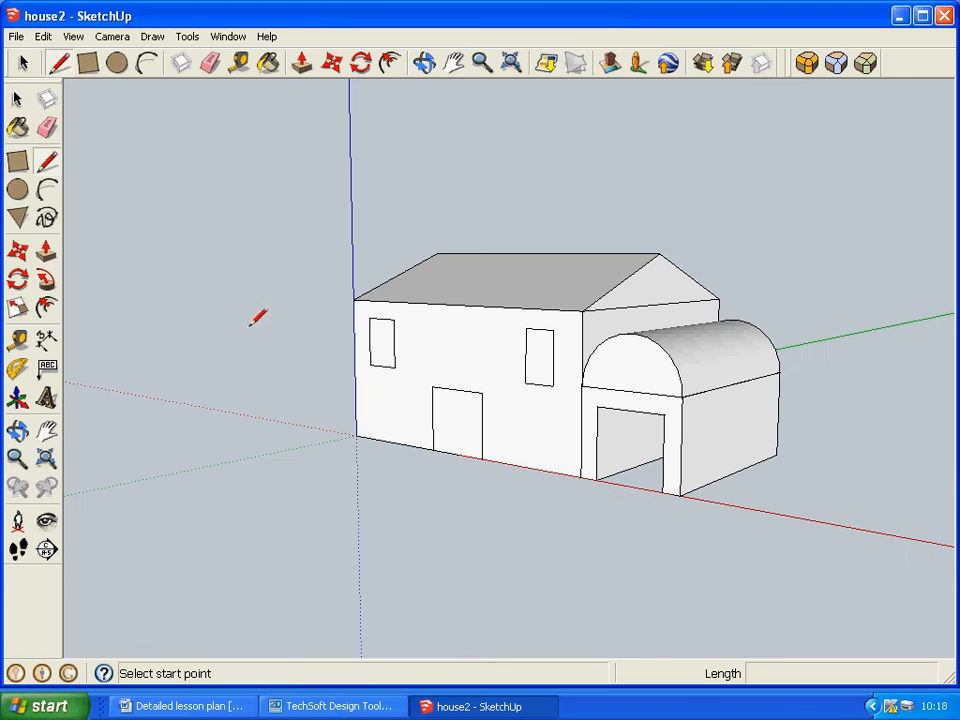
# Search the 3D Warehouse for "ferrari" and open the "enzo ferrari tuned" model page, continuing past the script errors.
pyautogui.click(704, 64)
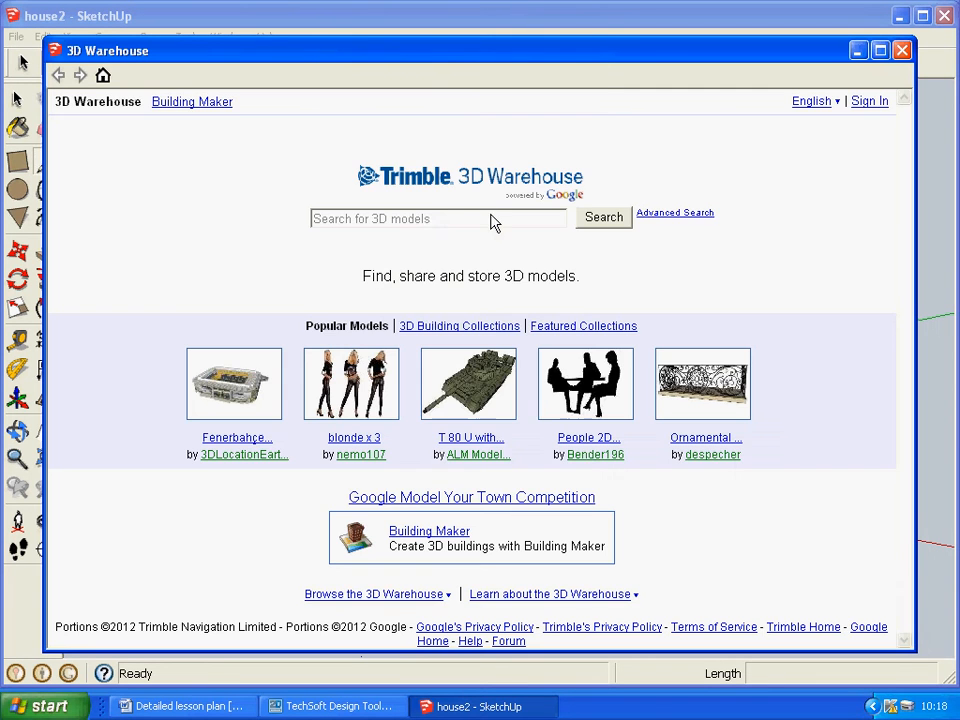
pyautogui.click(432, 219)
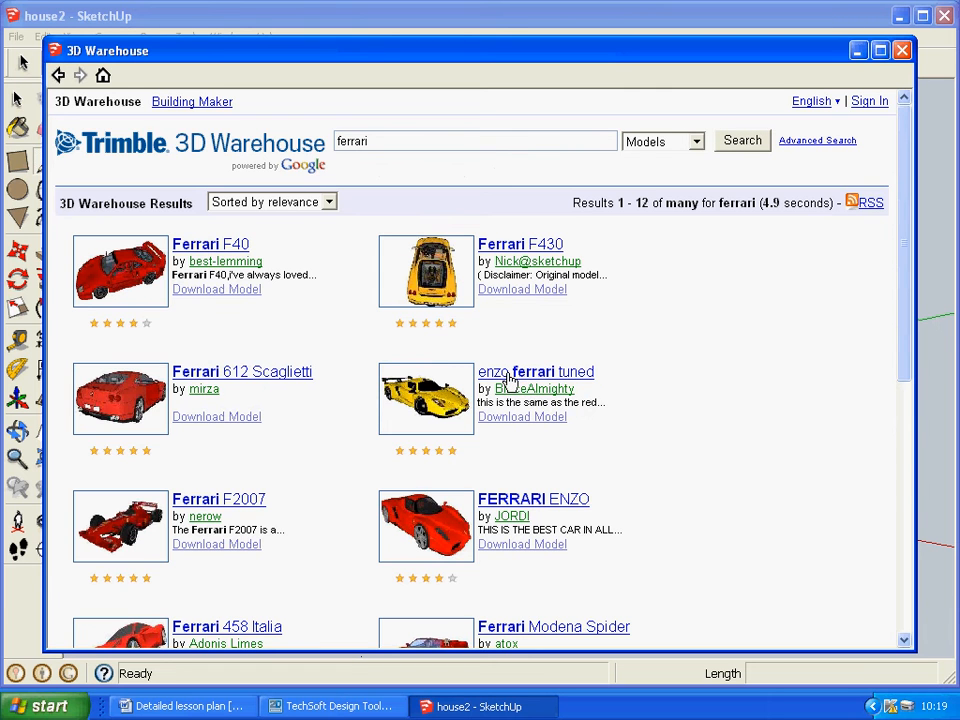
pyautogui.click(510, 376)
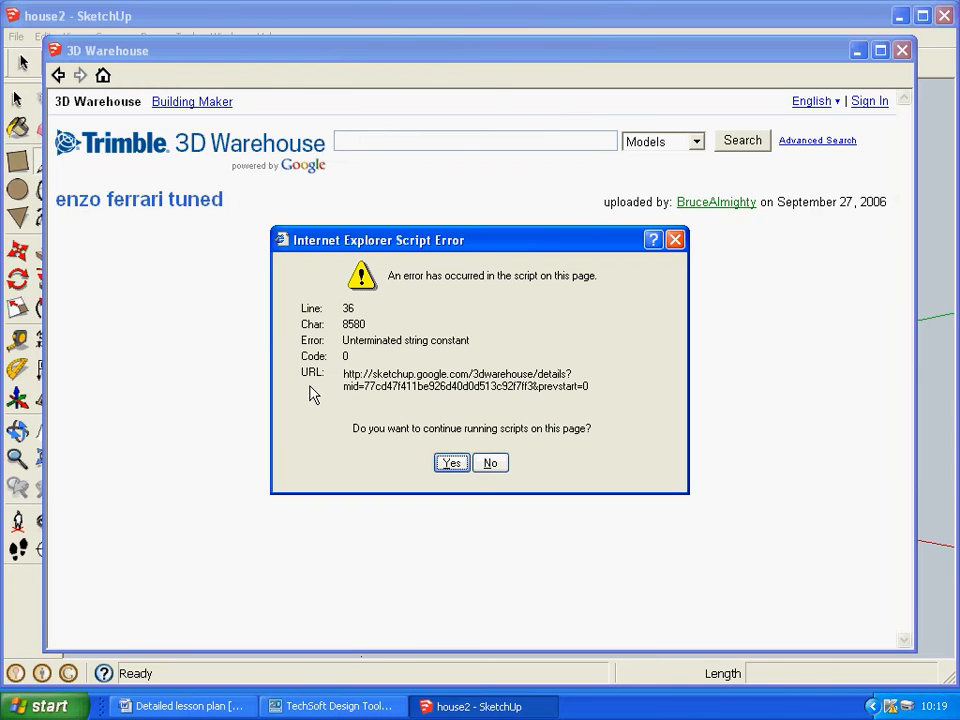
pyautogui.click(452, 464)
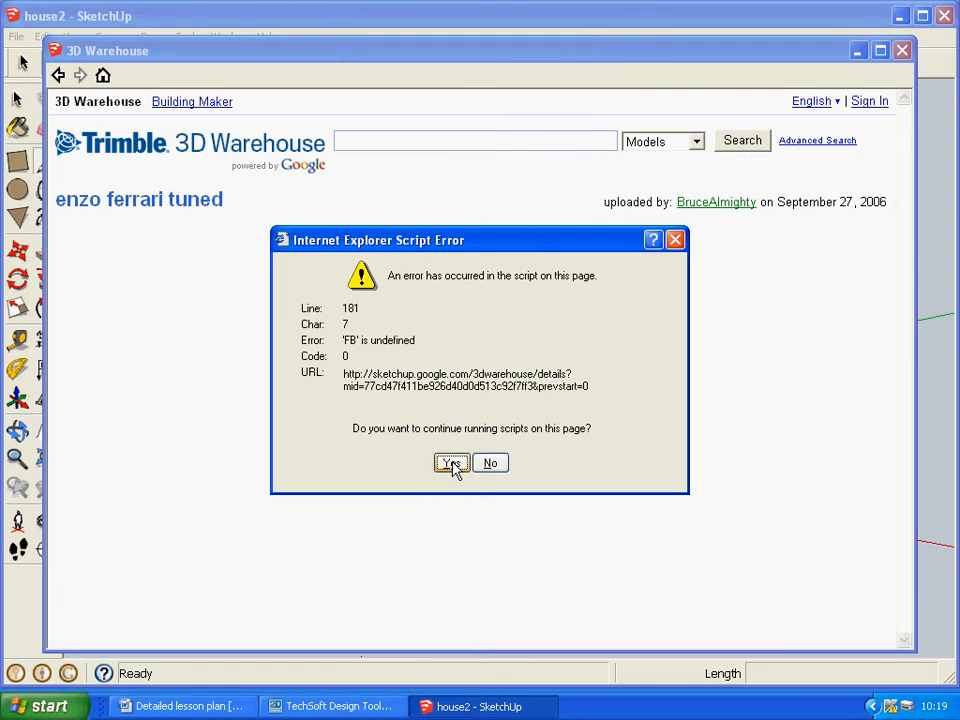
pyautogui.click(452, 464)
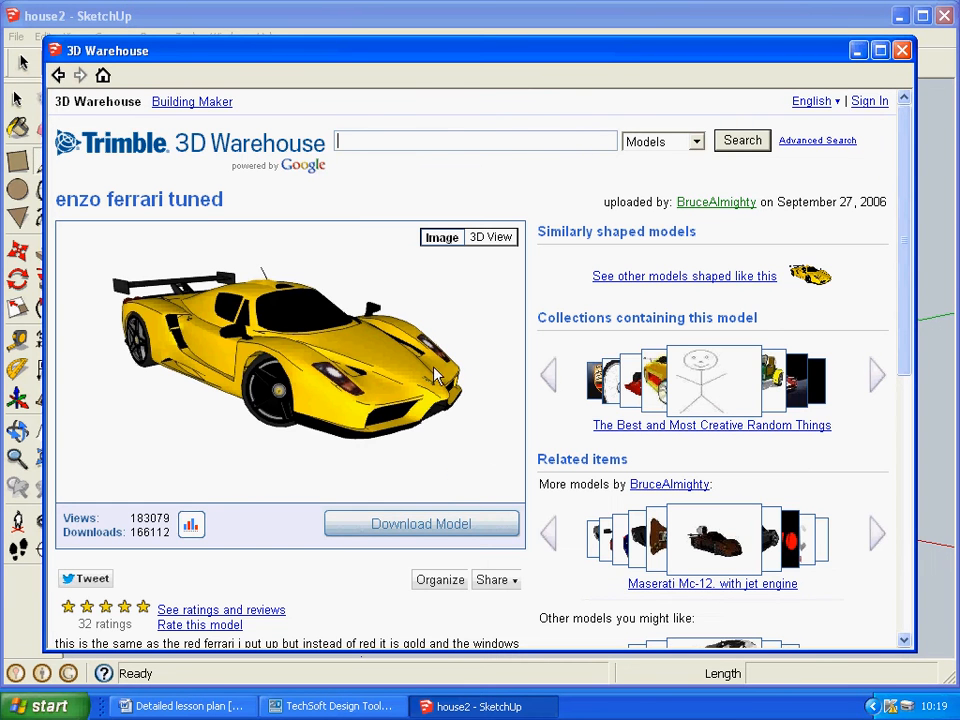
# Download the yellow Ferrari directly into the house model and place it in empty space away from the house.
pyautogui.click(409, 533)
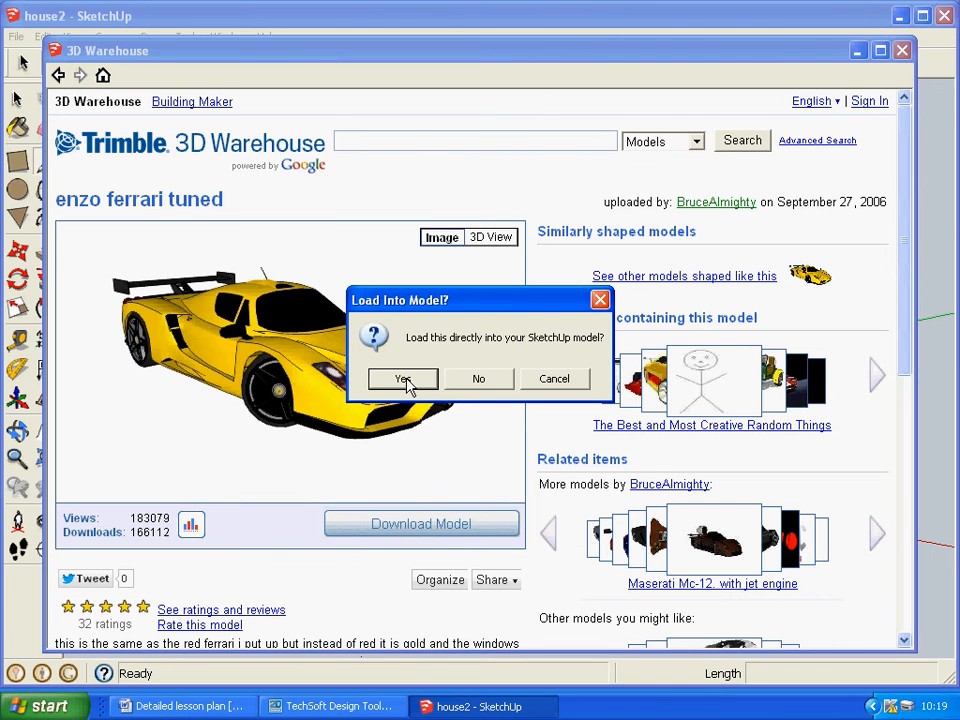
pyautogui.click(404, 380)
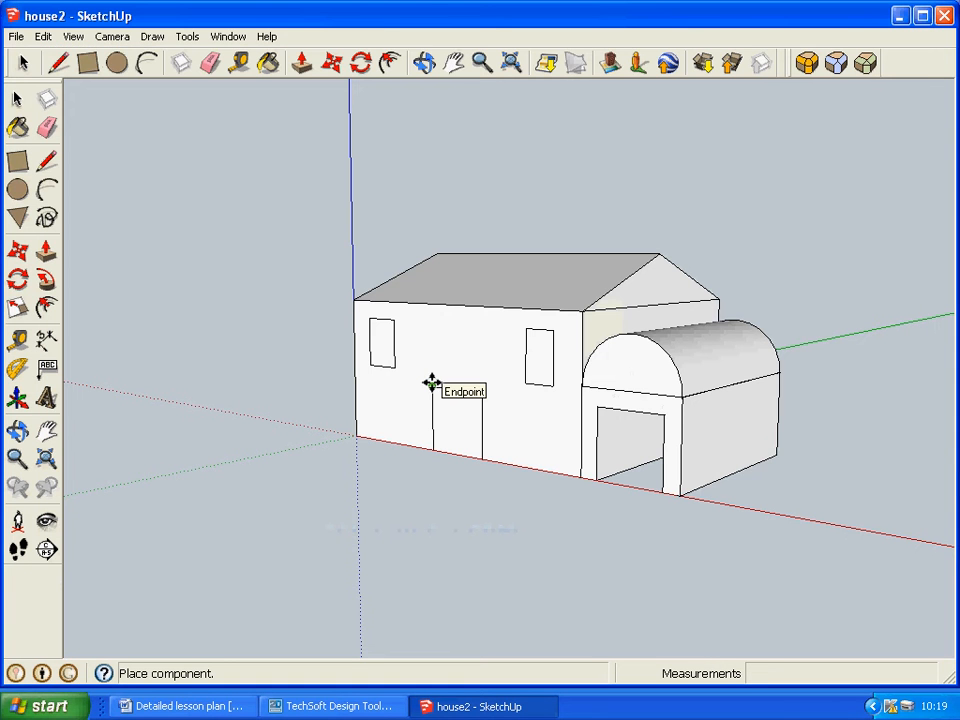
pyautogui.click(432, 383)
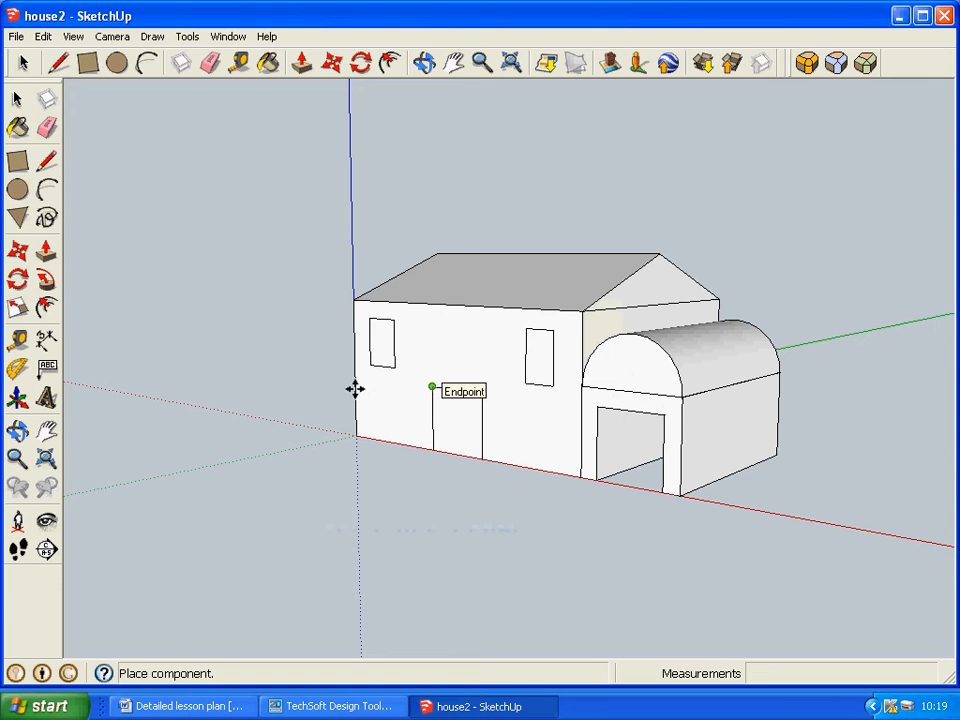
pyautogui.click(182, 250)
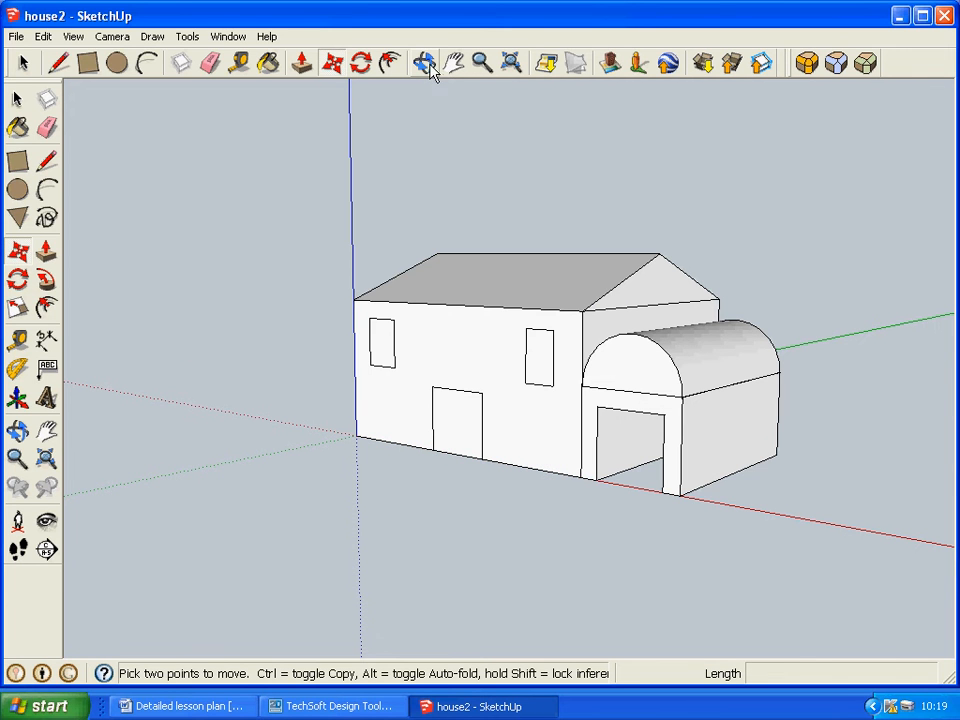
# Scale the Ferrari down uniformly by a factor of about 0.11.
pyautogui.click(510, 63)
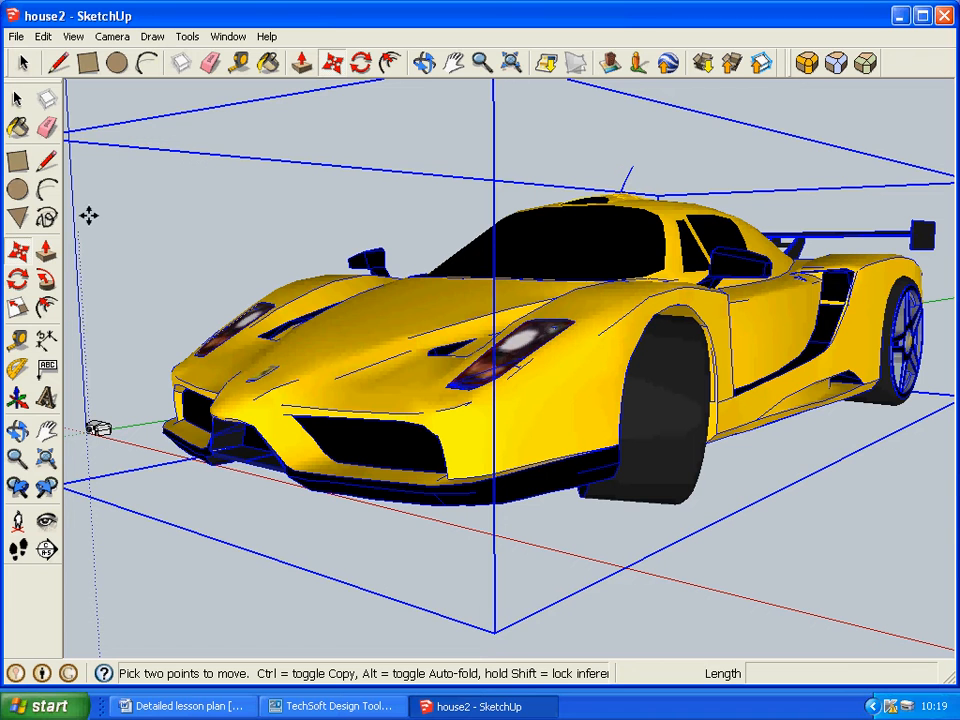
pyautogui.press('s')
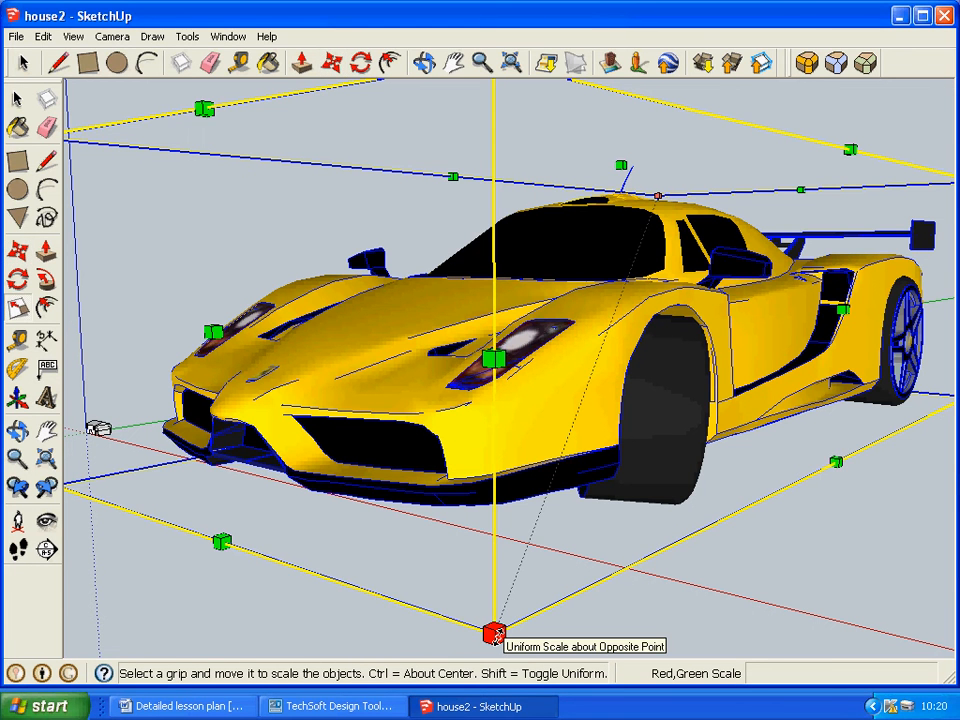
pyautogui.moveTo(496, 636); pyautogui.dragTo(673, 212)
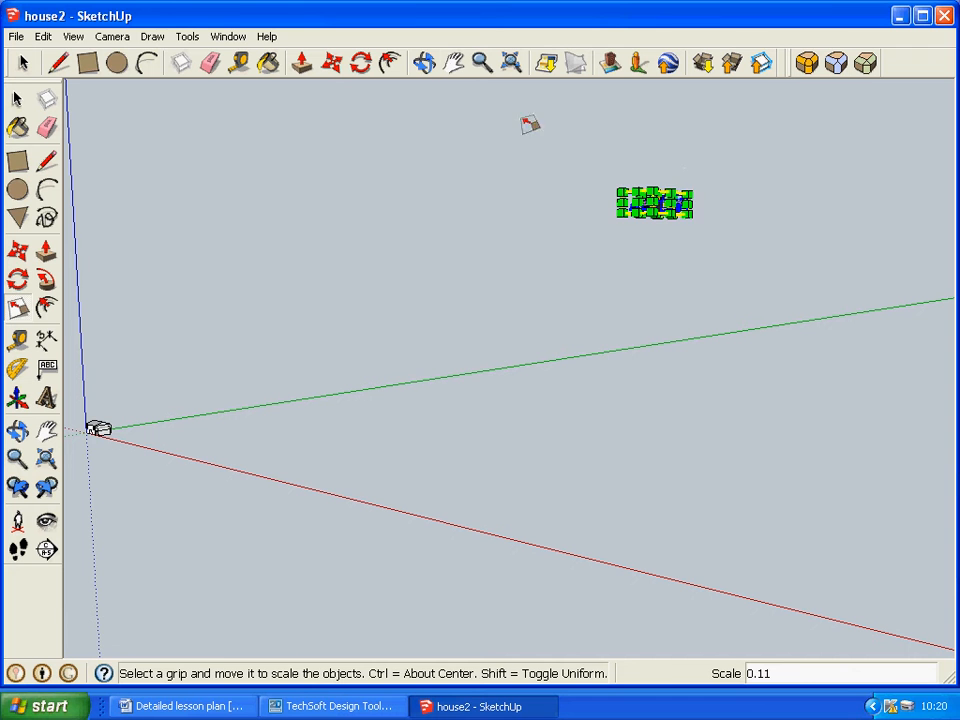
# Move the shrunken Ferrari about 3852 mm to bring it near the house at the origin.
pyautogui.click(482, 63)
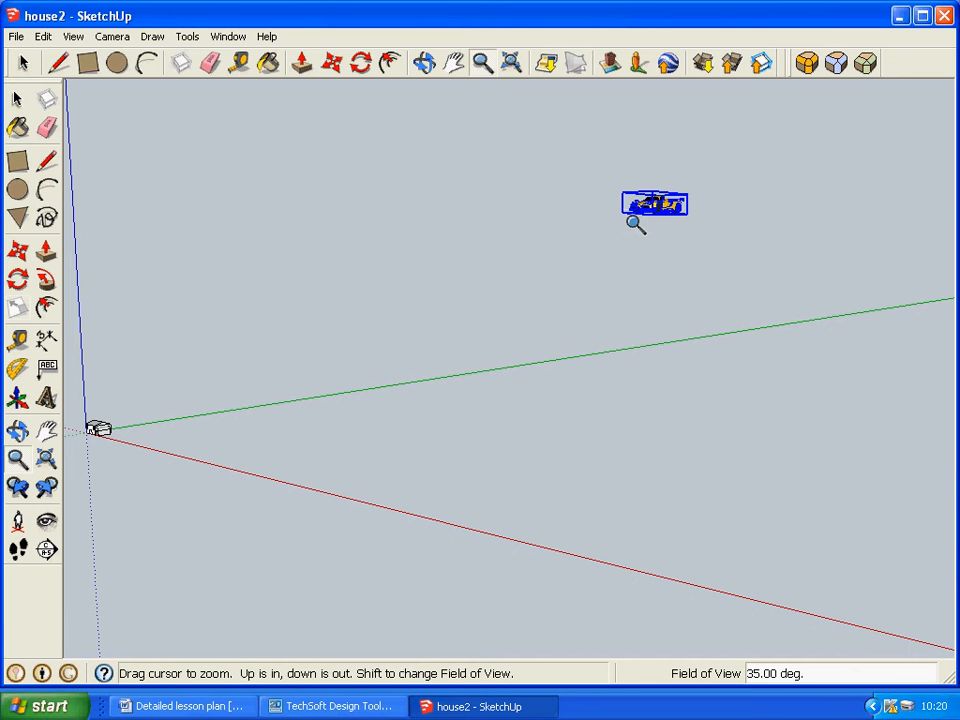
pyautogui.moveTo(641, 222); pyautogui.dragTo(686, 160)
pyautogui.moveTo(512, 244); pyautogui.dragTo(595, 327)
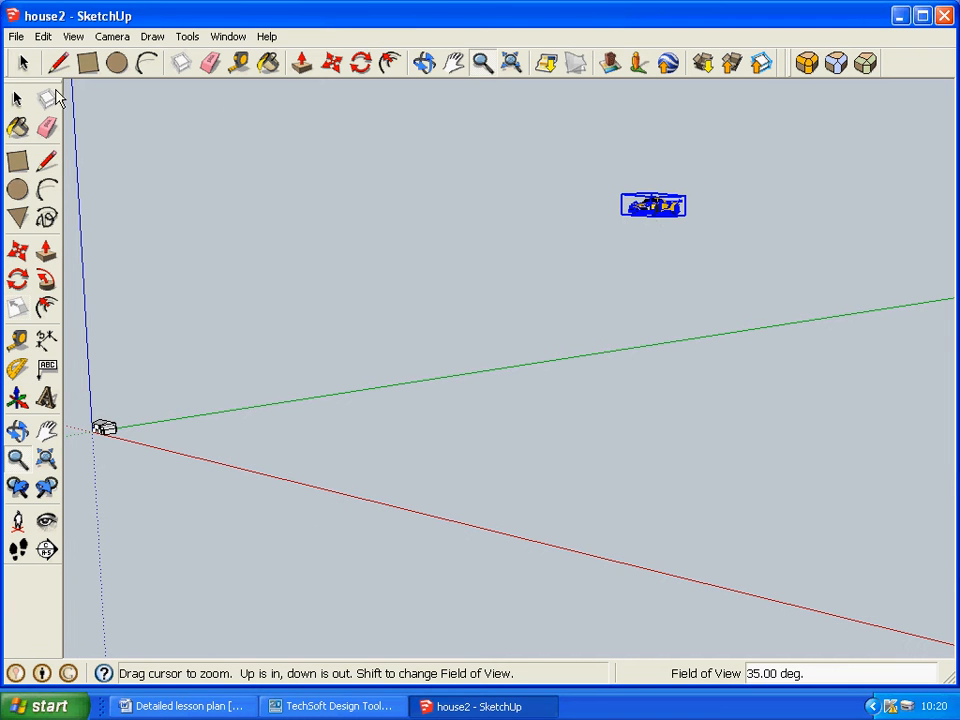
pyautogui.press('m')
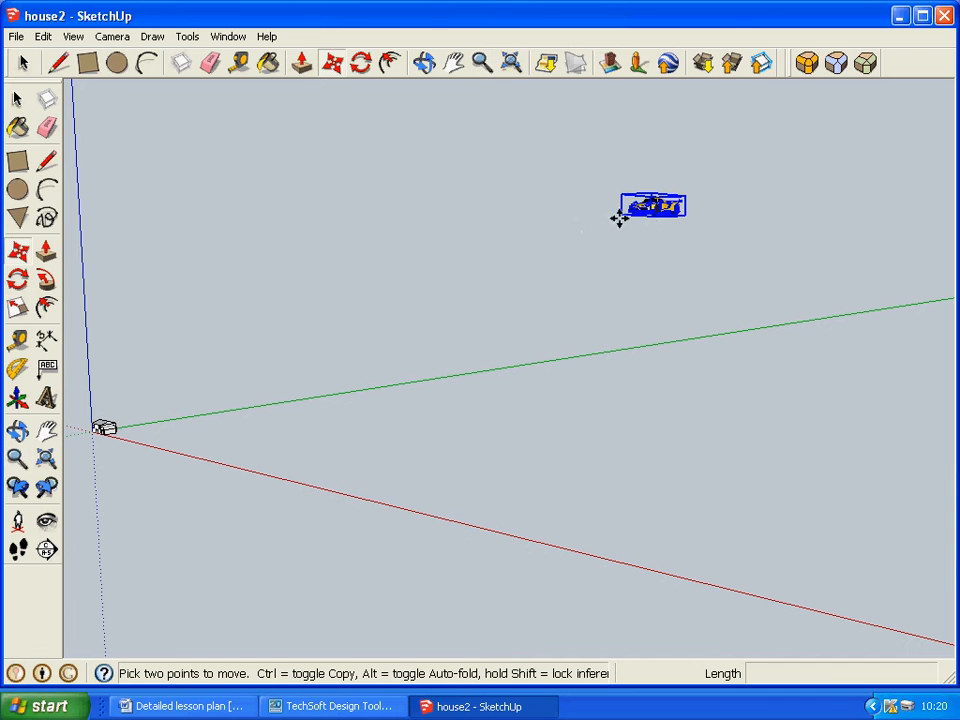
pyautogui.click(646, 211)
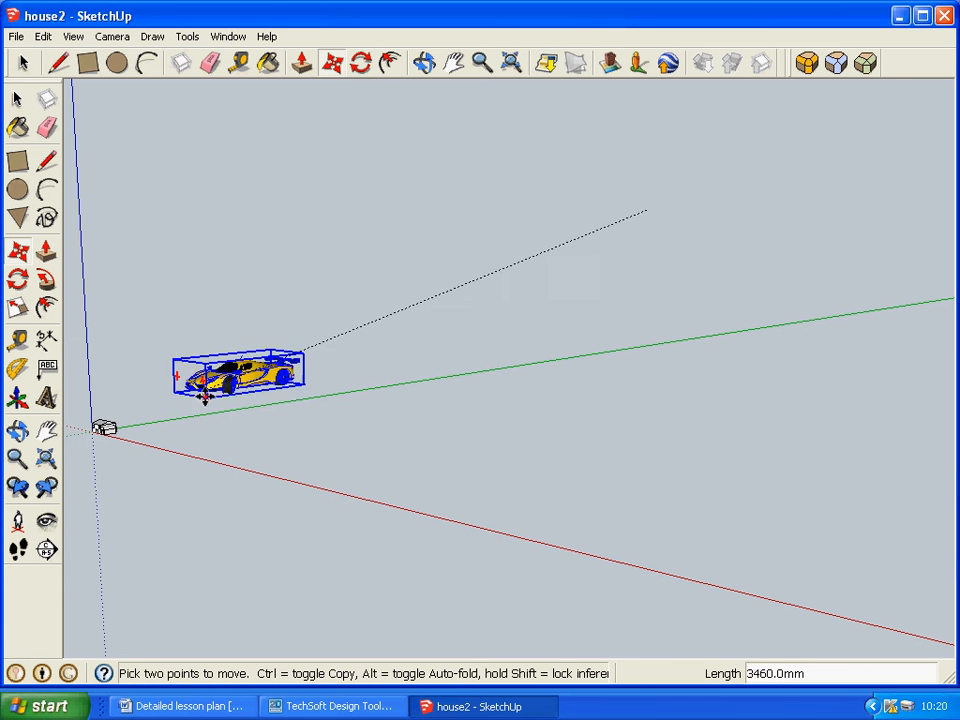
pyautogui.click(99, 437)
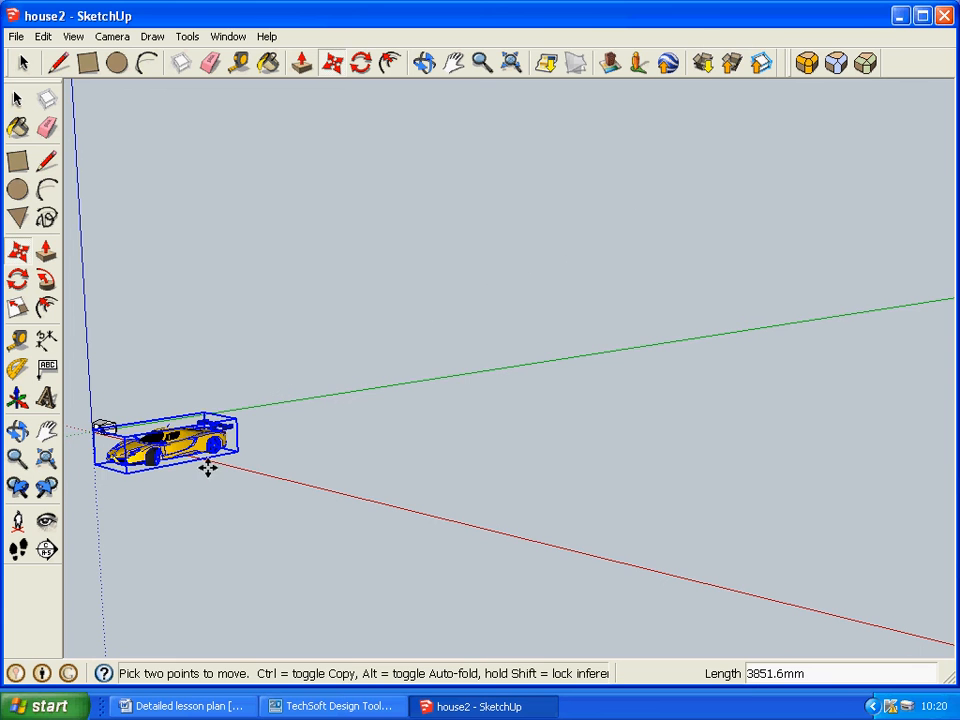
# Scale the Ferrari down uniformly again by a factor of about 0.24.
pyautogui.click(514, 64)
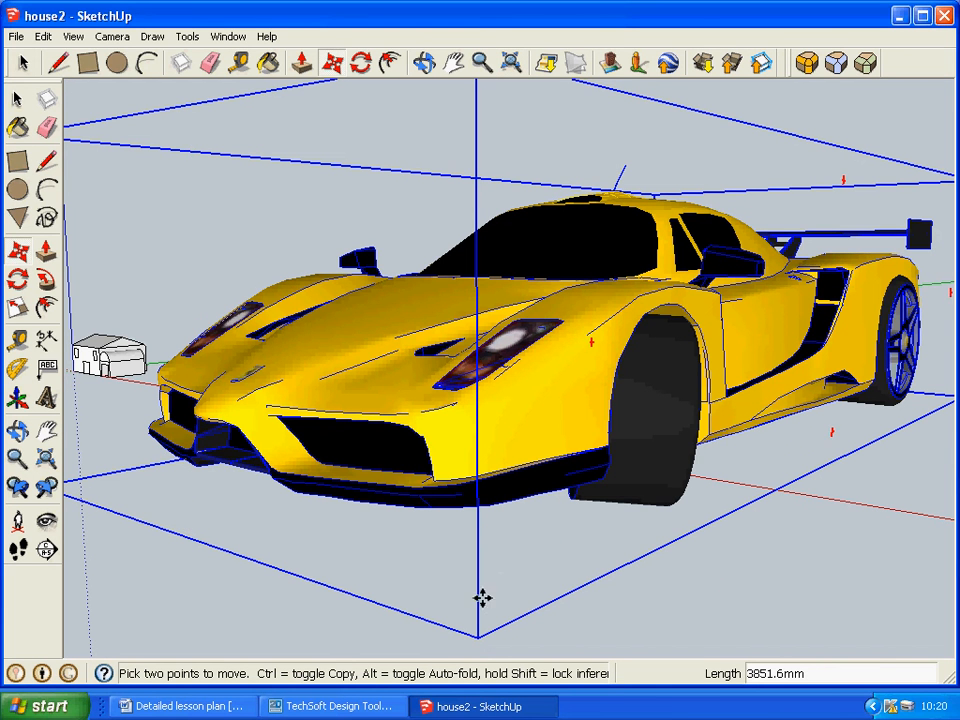
pyautogui.press('s')
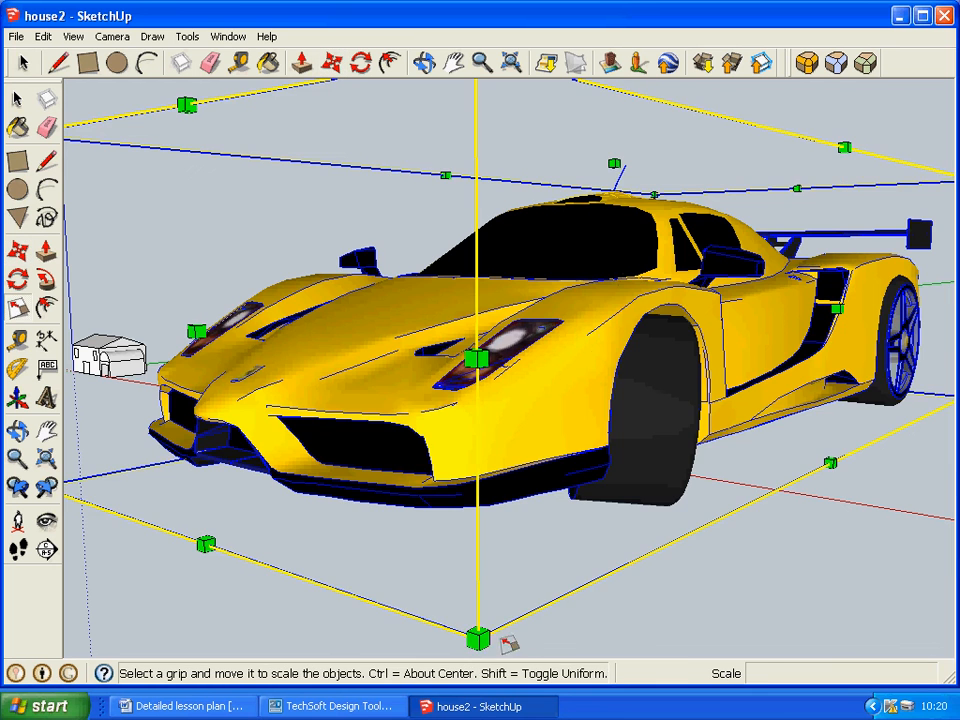
pyautogui.moveTo(476, 634); pyautogui.dragTo(638, 233)
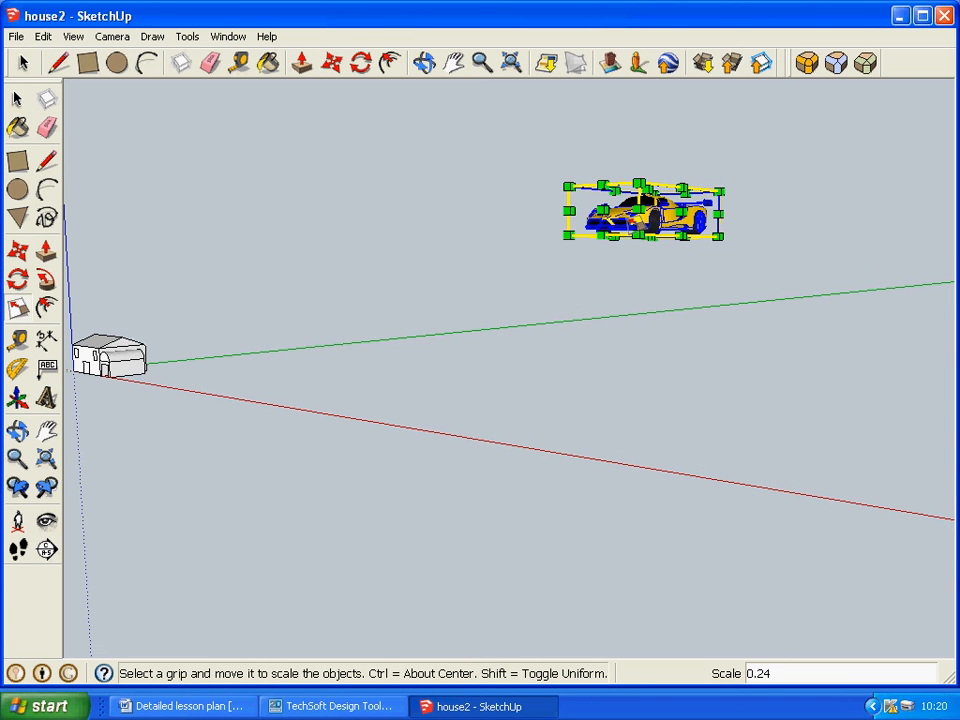
# Lower the Ferrari about 127 mm along the blue axis and move it about 464 mm along the red axis towards the house.
pyautogui.press('m')
pyautogui.click(638, 233)
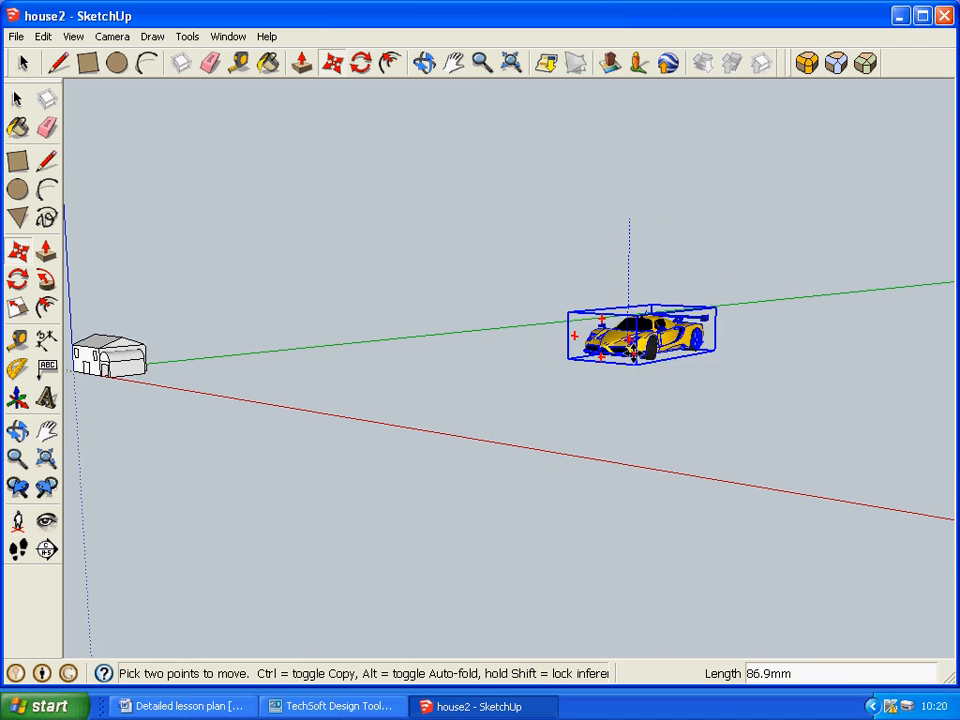
pyautogui.click(634, 408)
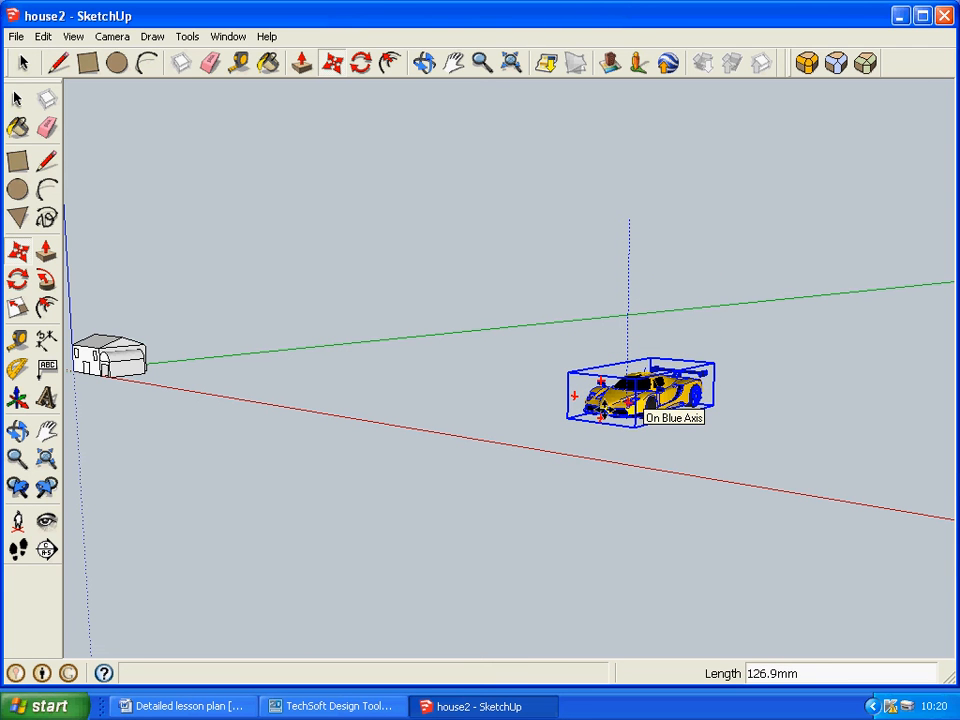
pyautogui.click(575, 397)
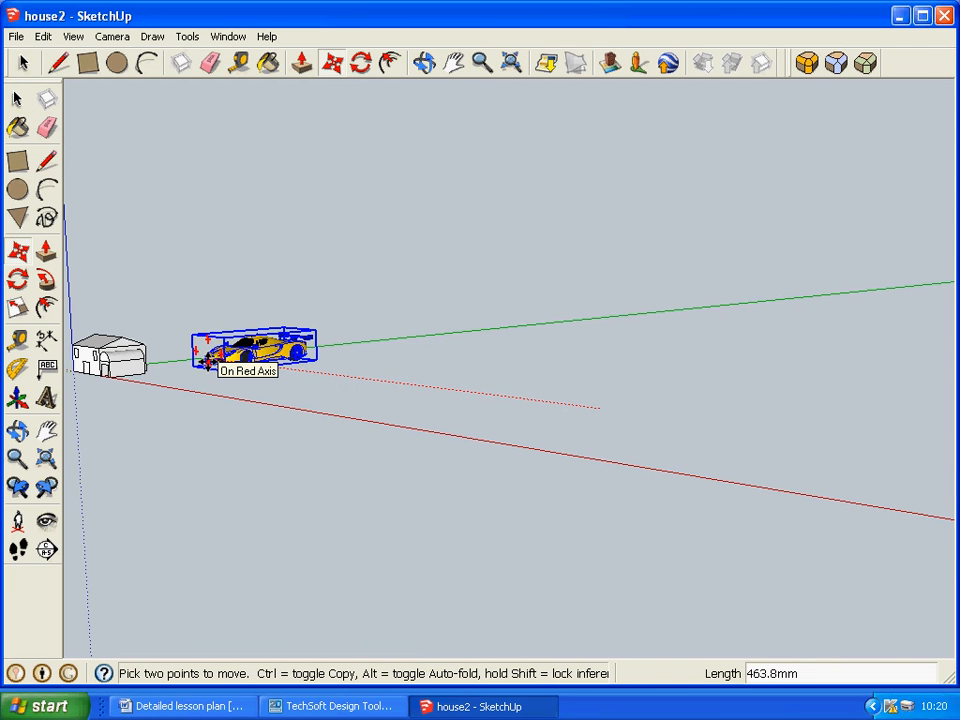
pyautogui.click(207, 361)
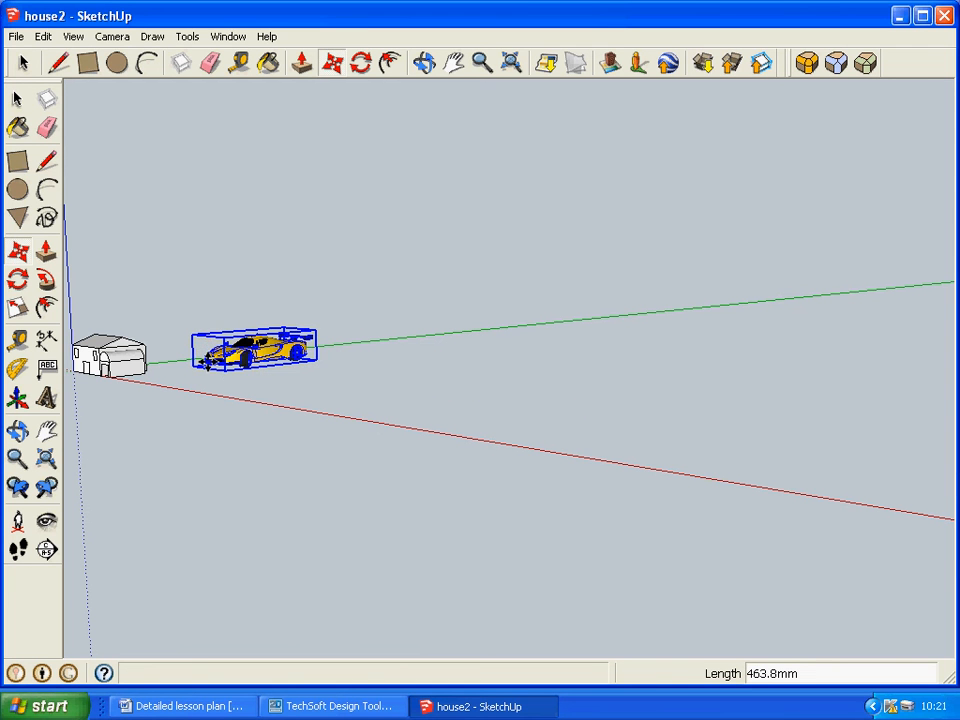
pyautogui.click(207, 360)
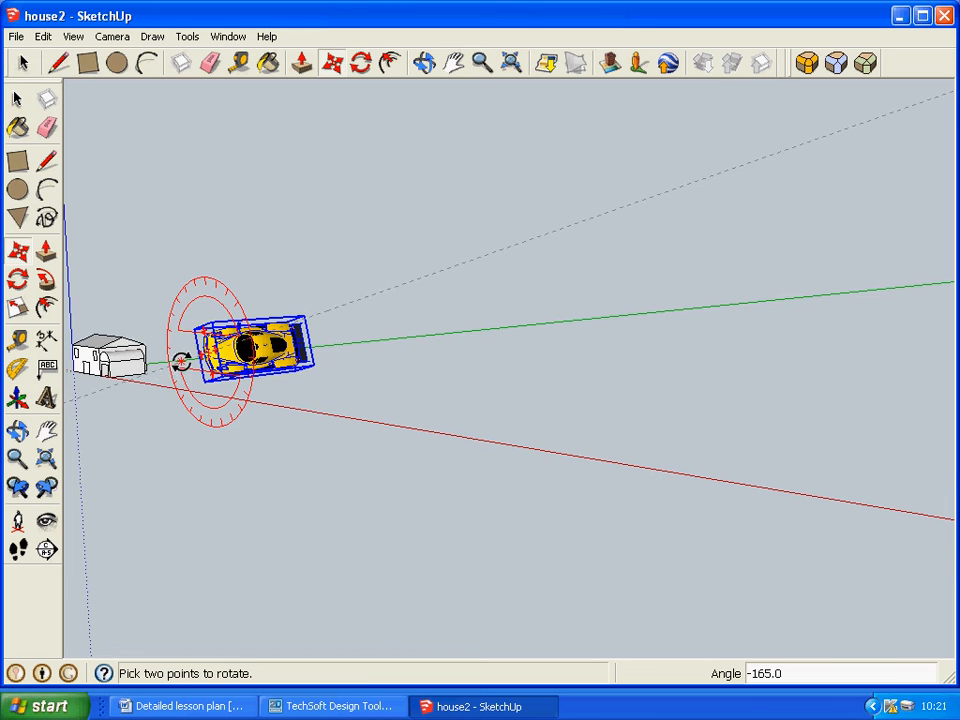
pyautogui.click(43, 36)
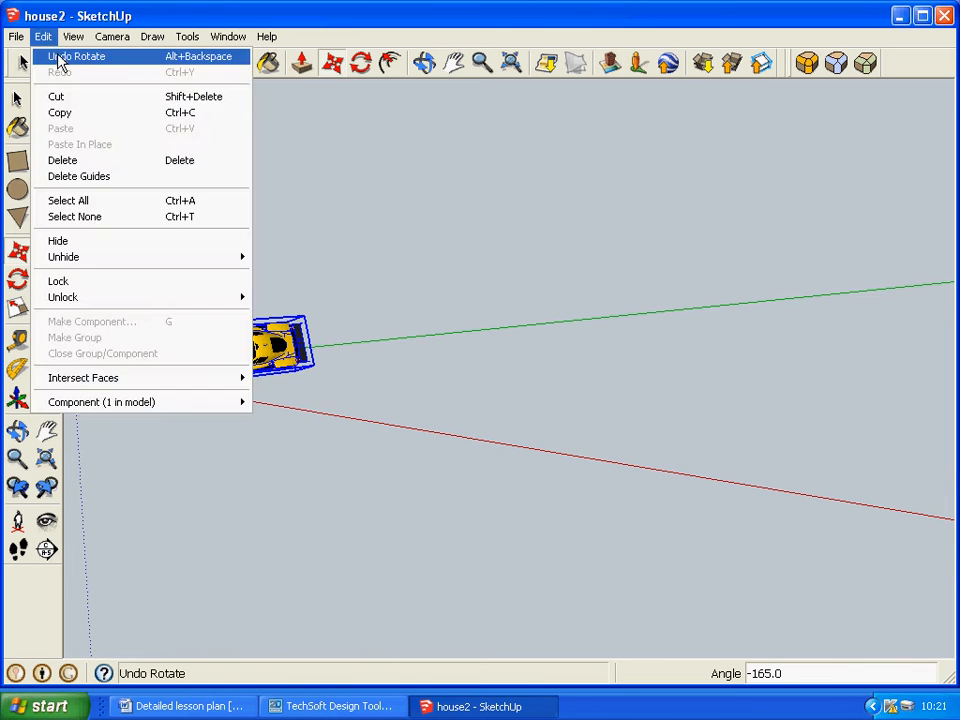
pyautogui.click(59, 62)
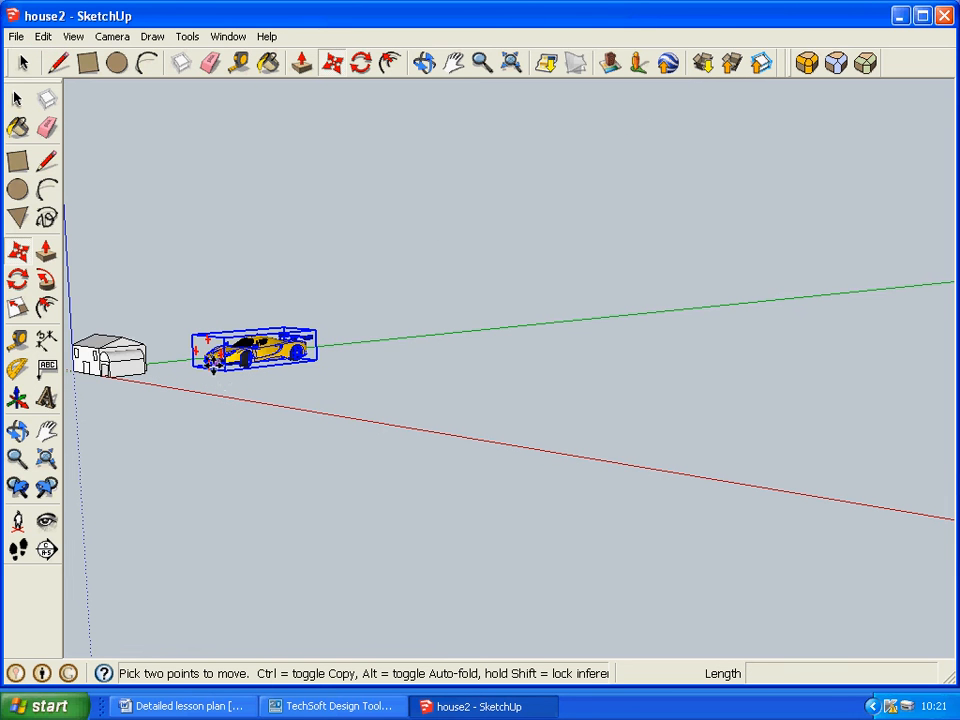
# Move the Ferrari about 130 mm further towards the house and nudge it slightly.
pyautogui.click(208, 368)
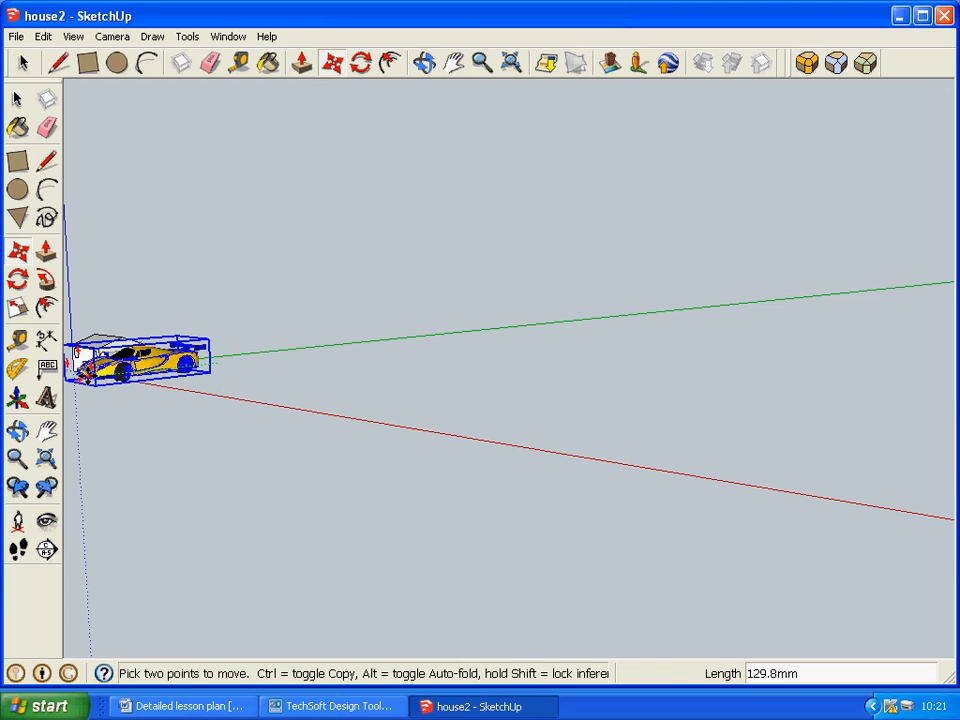
pyautogui.click(86, 372)
pyautogui.click(515, 64)
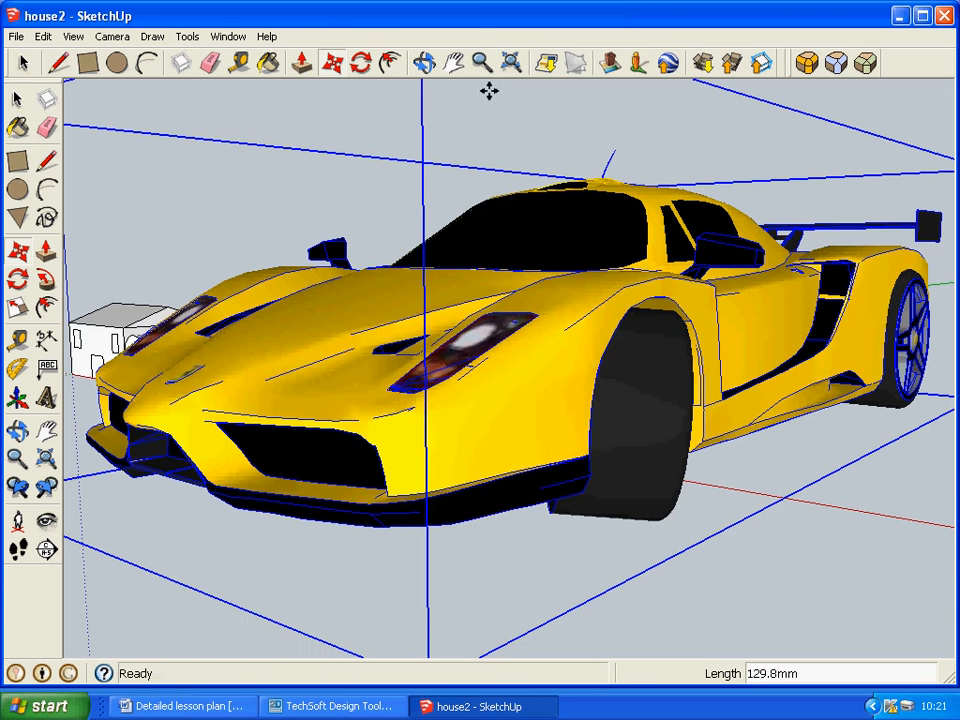
pyautogui.moveTo(334, 486)
pyautogui.mouseDown(button='middle')
pyautogui.moveTo(493, 497)
pyautogui.moveTo(316, 486)
pyautogui.mouseUp(button='middle')
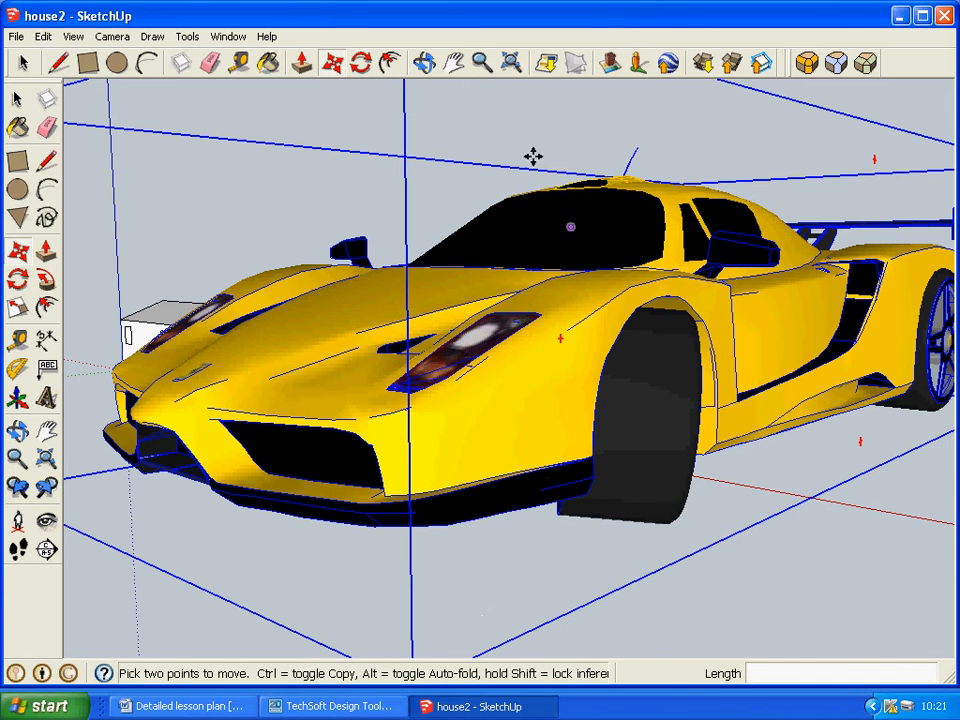
# Scale the Ferrari down uniformly again from the front lower corner of its bounding box.
pyautogui.click(482, 63)
pyautogui.moveTo(450, 452); pyautogui.dragTo(465, 506)
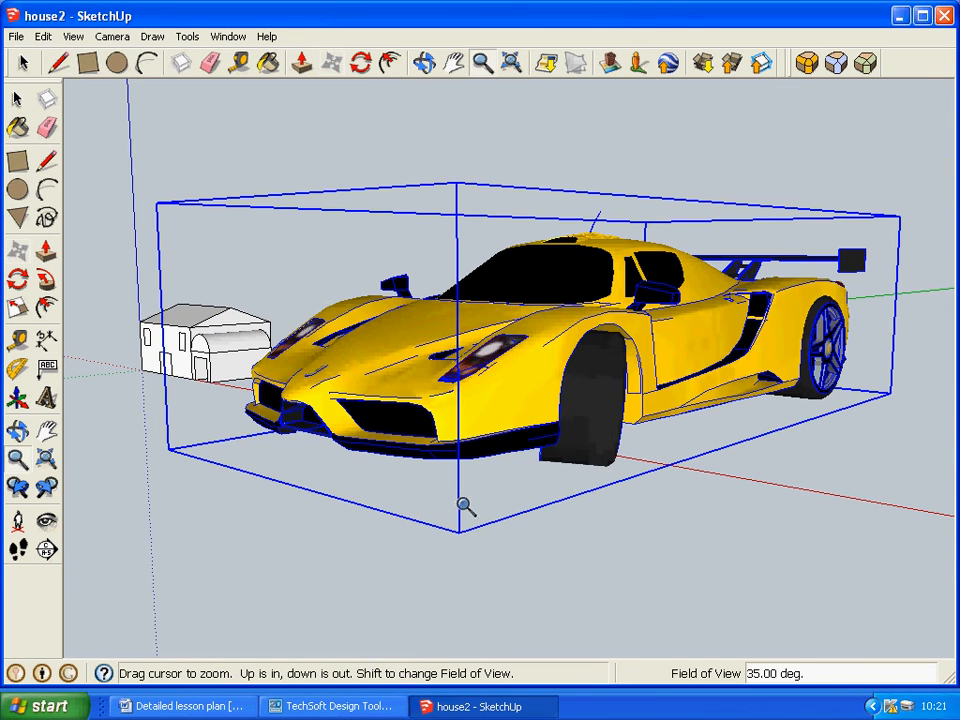
pyautogui.press('s')
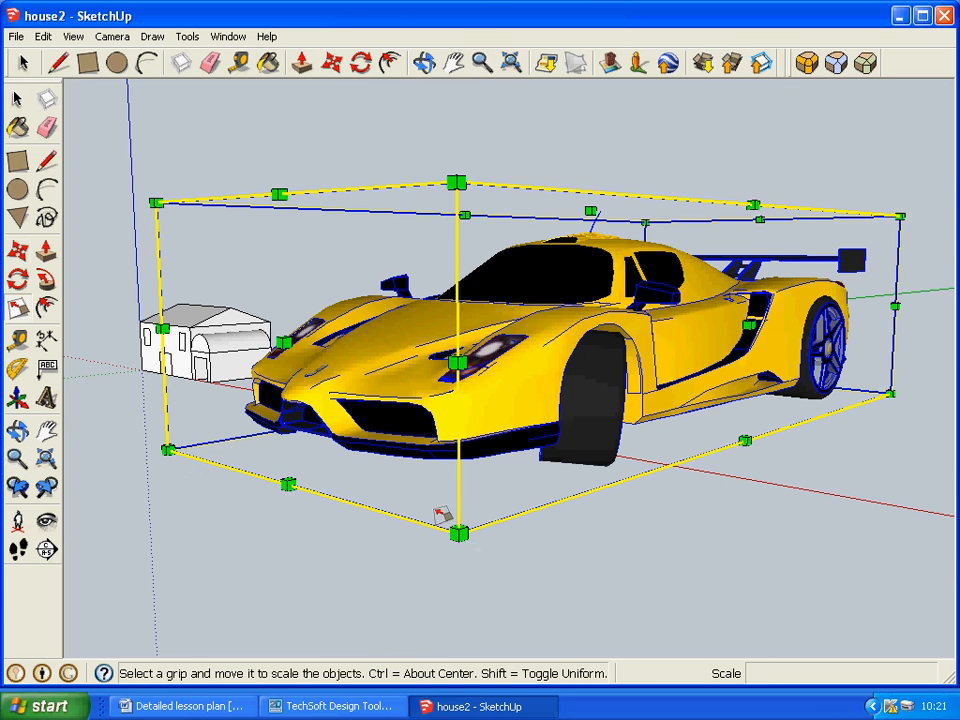
pyautogui.moveTo(459, 531); pyautogui.dragTo(371, 430)
# Move the Ferrari along the red axis towards the house by about 53 mm and about 12 mm, and clear the selection.
pyautogui.press('m')
pyautogui.click(372, 432)
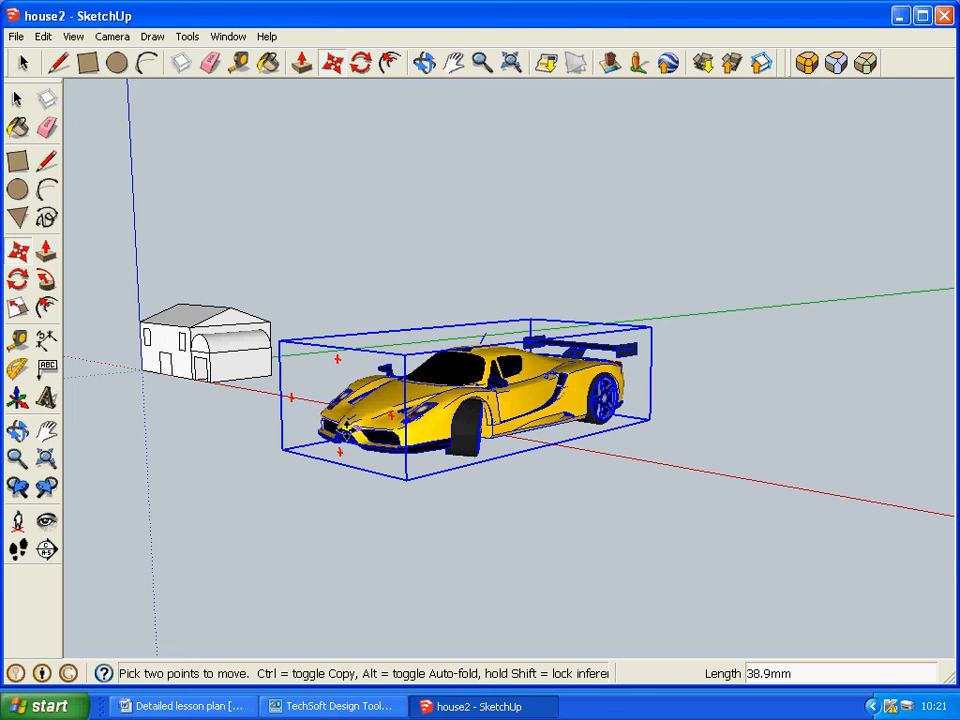
pyautogui.click(213, 425)
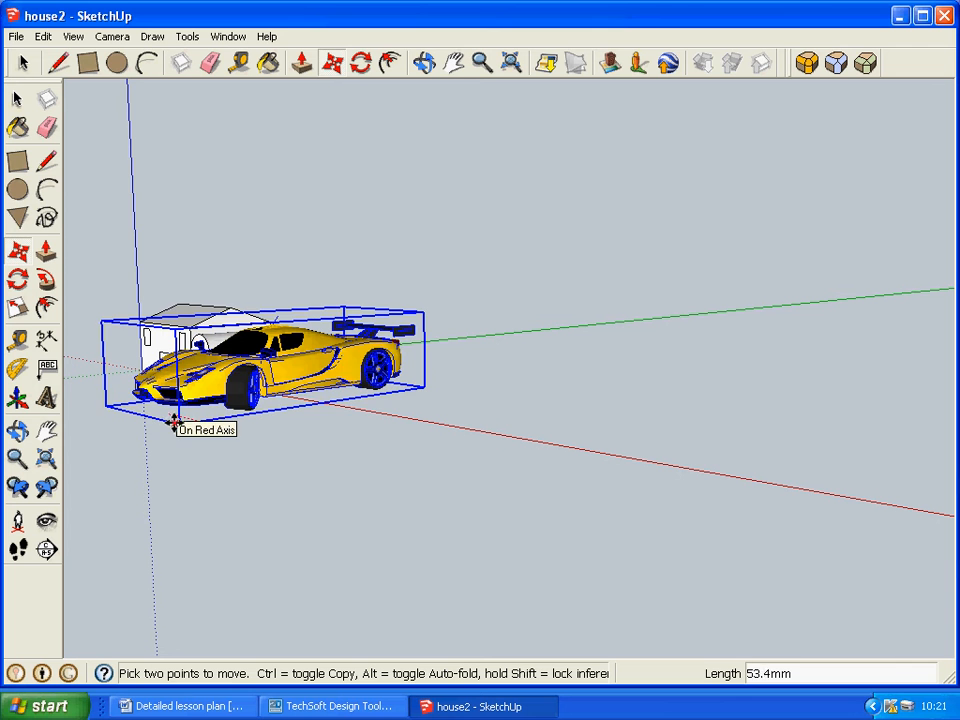
pyautogui.click(167, 424)
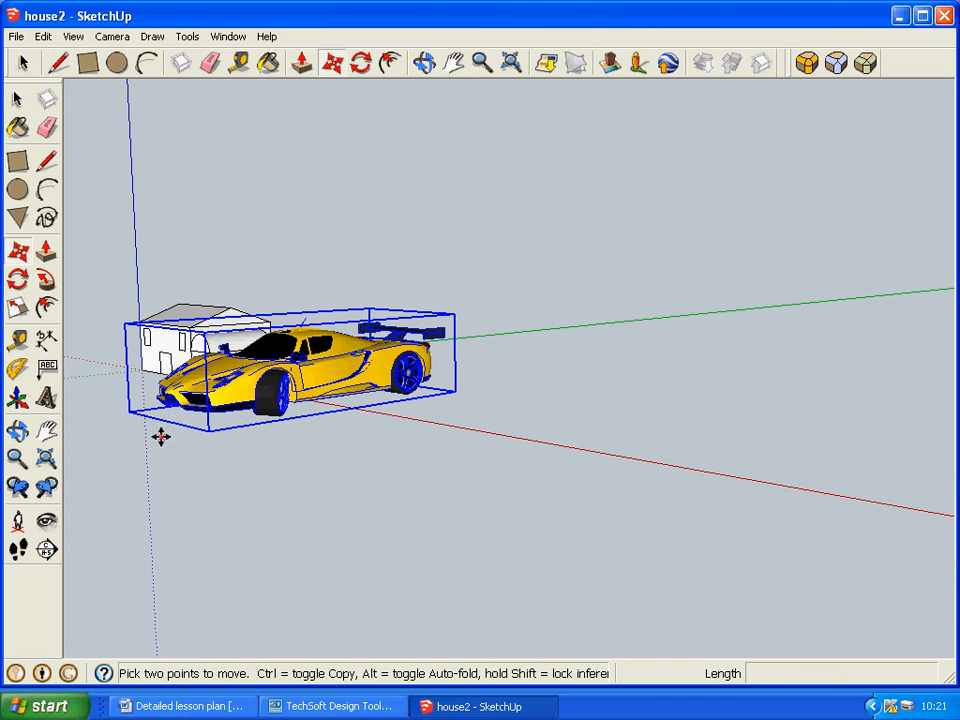
pyautogui.click(160, 437)
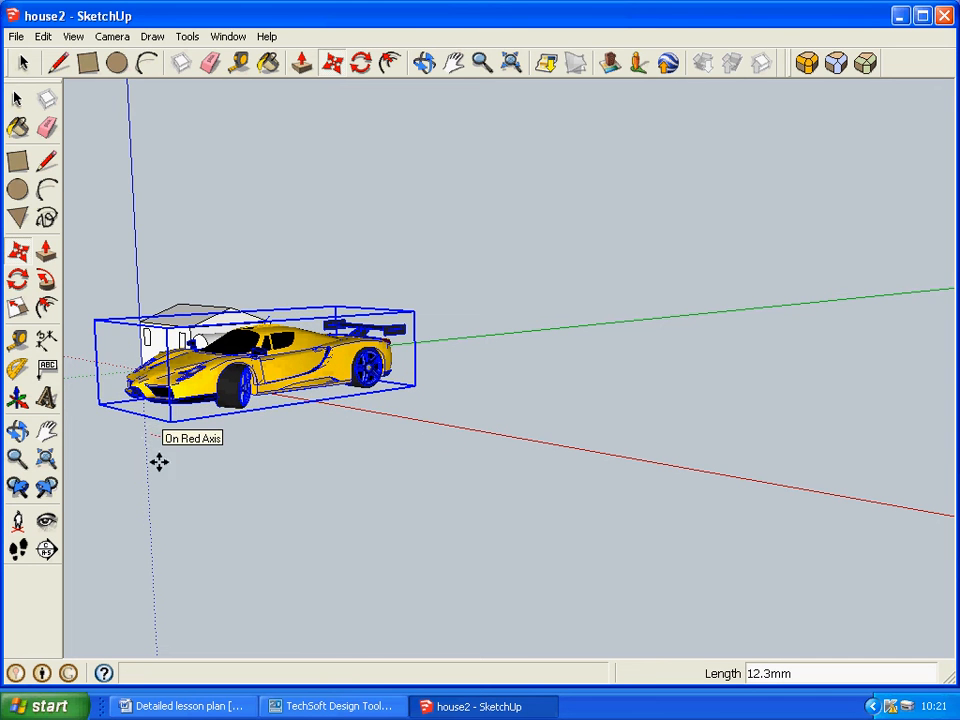
pyautogui.click(159, 462)
pyautogui.moveTo(234, 453)
pyautogui.mouseDown(button='middle')
pyautogui.moveTo(266, 471)
pyautogui.moveTo(221, 453)
pyautogui.moveTo(231, 462)
pyautogui.mouseUp(button='middle')
pyautogui.click(22, 100)
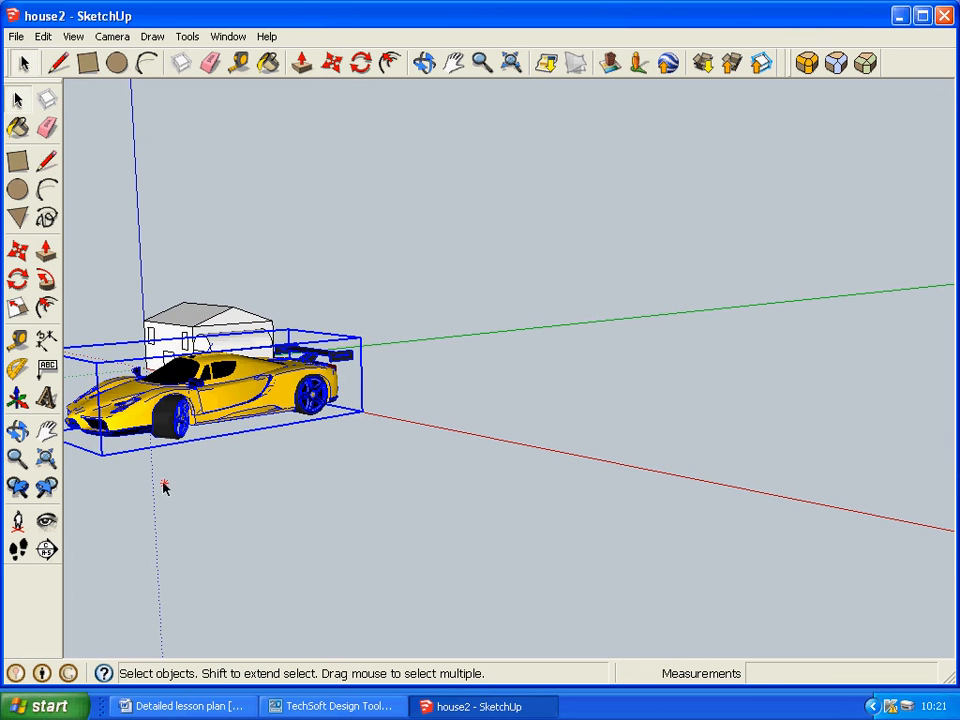
pyautogui.click(232, 482)
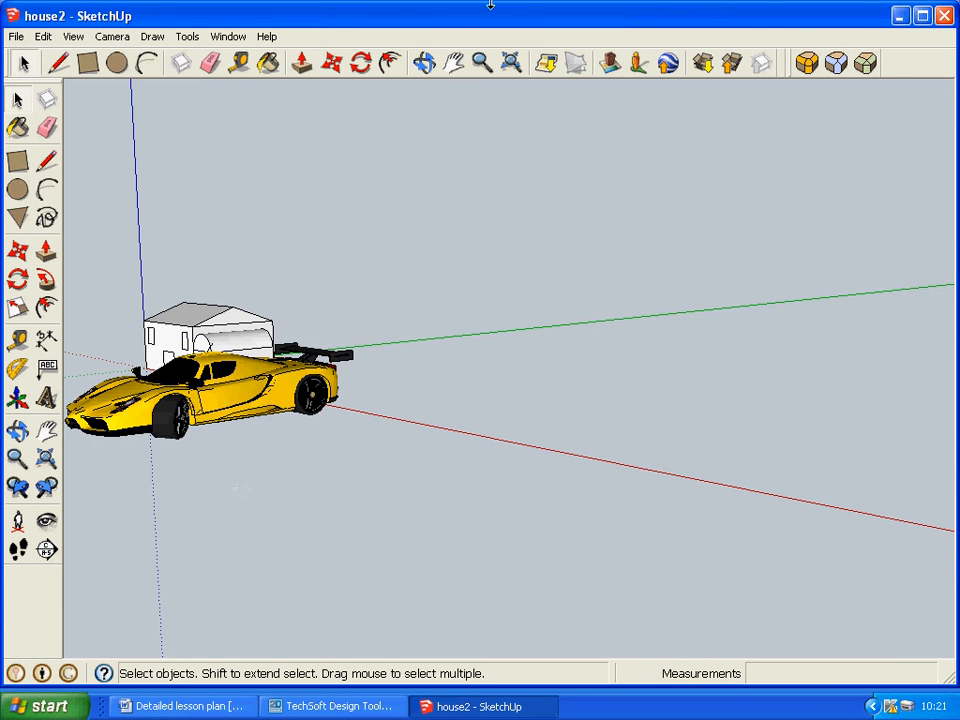
# Select the Ferrari again and move it about 191 mm closer to the front of the house.
pyautogui.click(427, 65)
pyautogui.moveTo(303, 460); pyautogui.dragTo(456, 452)
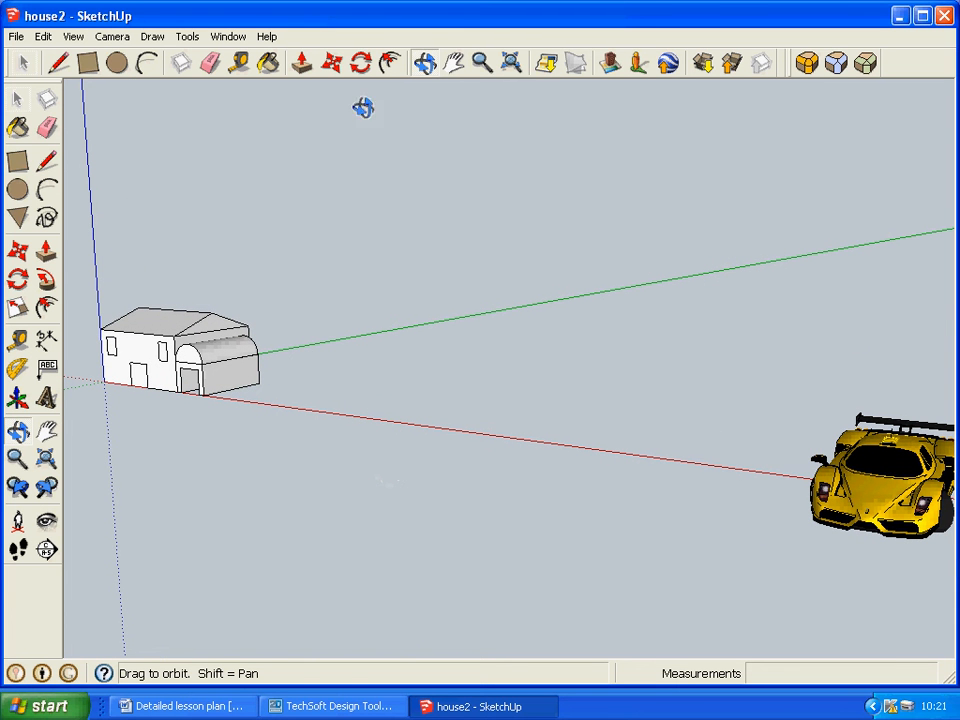
pyautogui.click(17, 101)
pyautogui.click(875, 480)
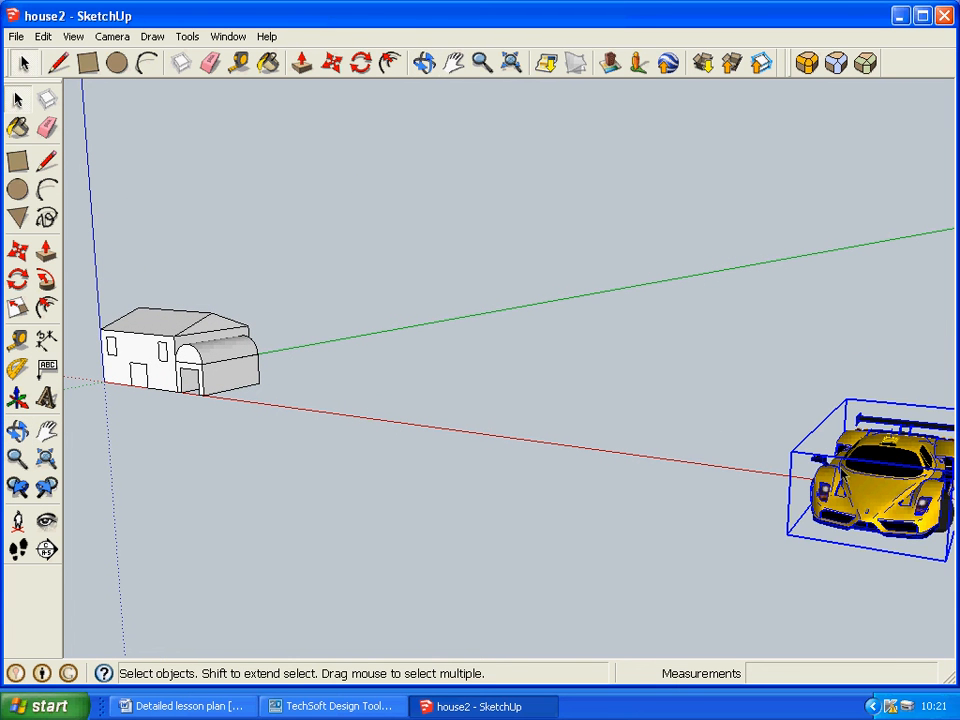
pyautogui.press('m')
pyautogui.moveTo(812, 465); pyautogui.dragTo(529, 430)
pyautogui.moveTo(431, 429); pyautogui.dragTo(178, 384)
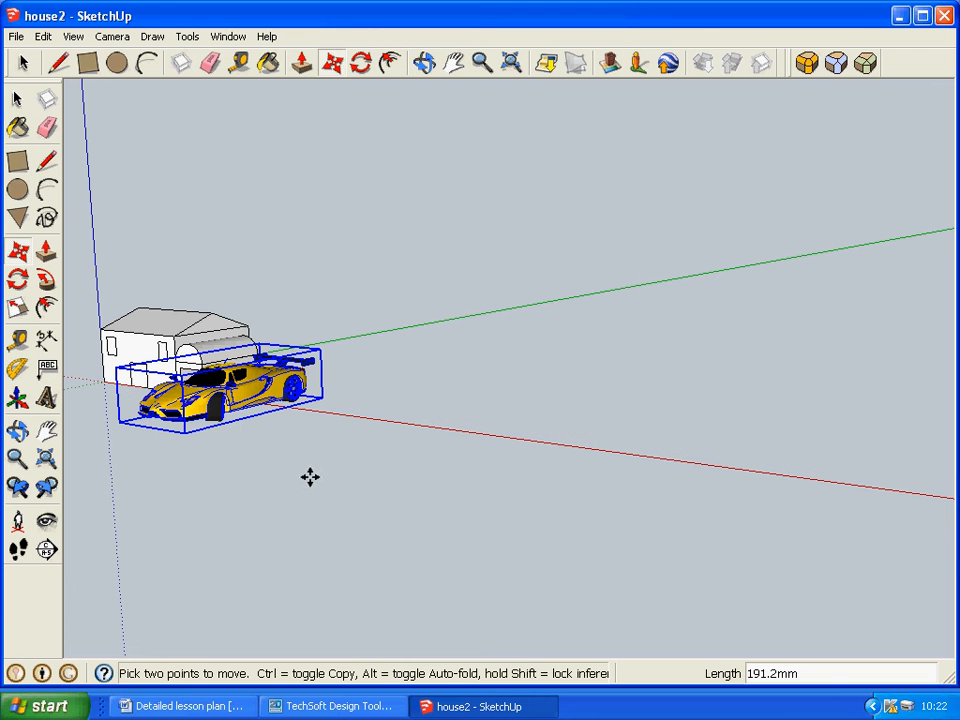
# Move the Ferrari about 188 mm to bring it in front of the arched garage.
pyautogui.click(425, 63)
pyautogui.moveTo(313, 459); pyautogui.dragTo(555, 471)
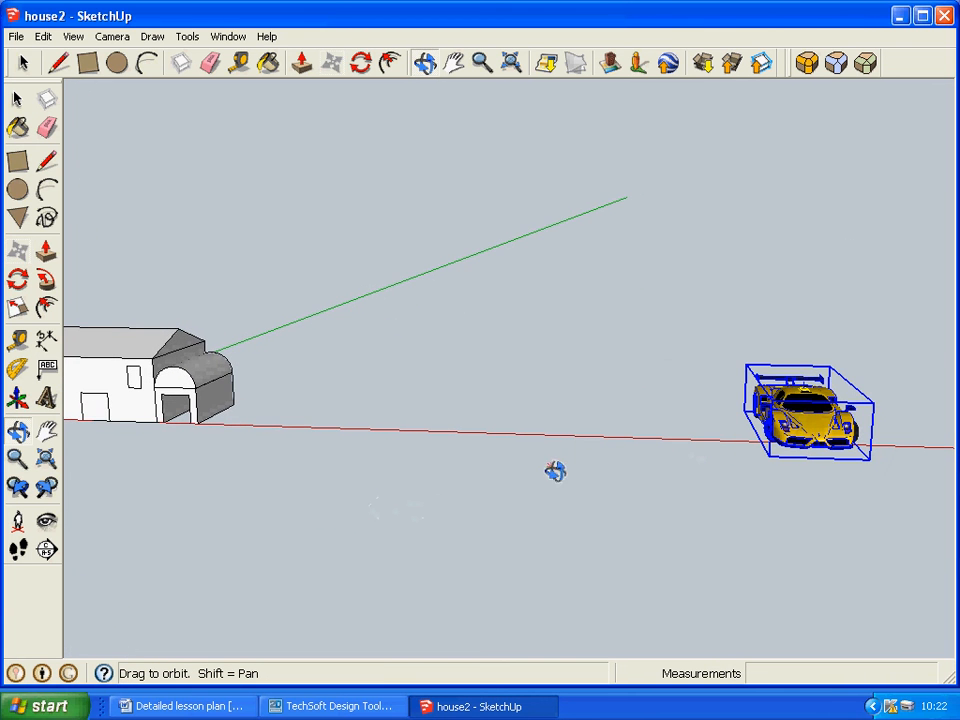
pyautogui.press('m')
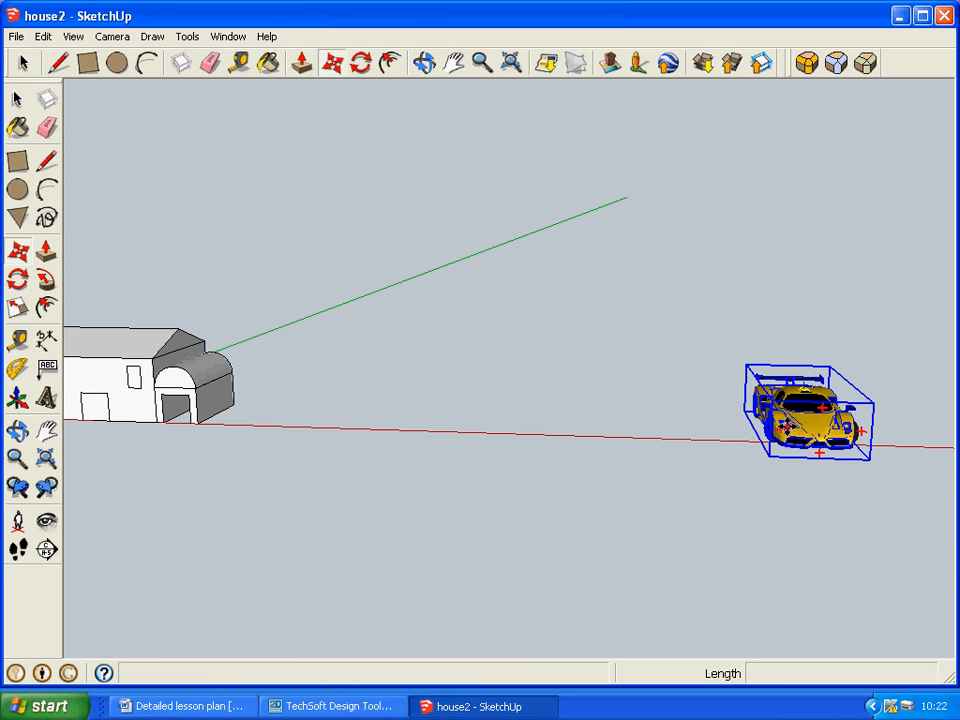
pyautogui.moveTo(818, 454); pyautogui.dragTo(668, 419)
pyautogui.moveTo(419, 407); pyautogui.dragTo(177, 421)
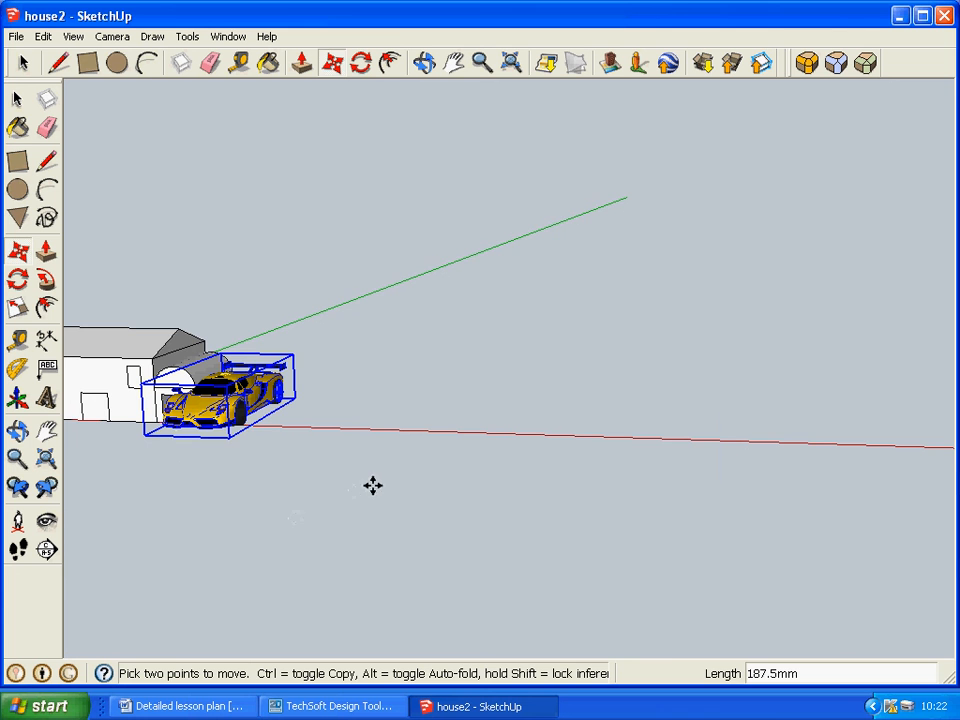
# Move the Ferrari about 184 mm along the red axis towards the garage.
pyautogui.moveTo(374, 484); pyautogui.dragTo(706, 451, button='middle')
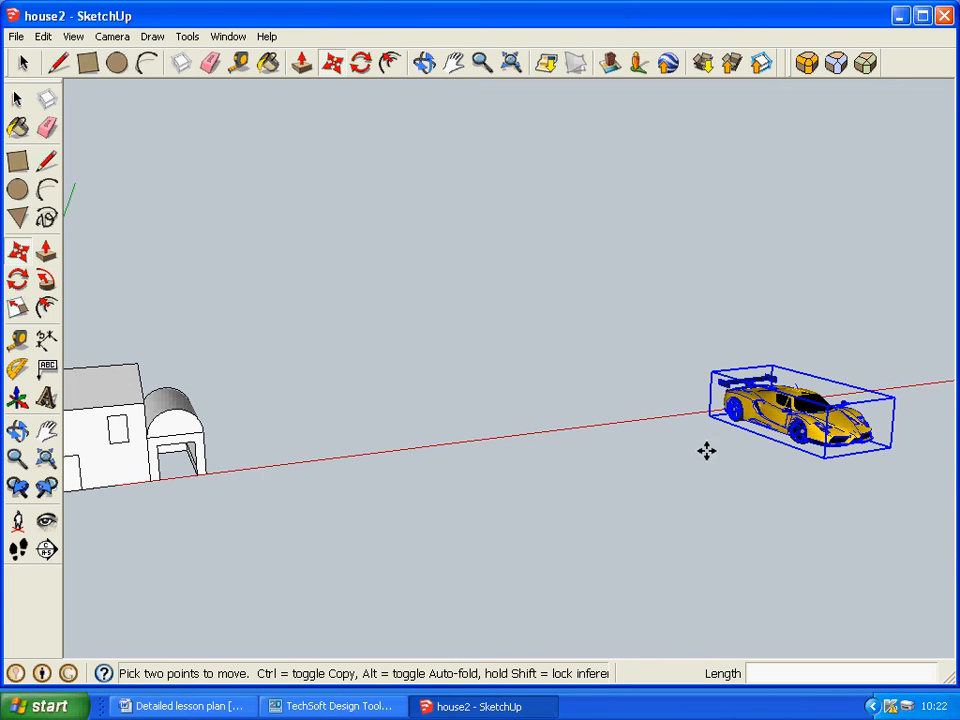
pyautogui.click(764, 427)
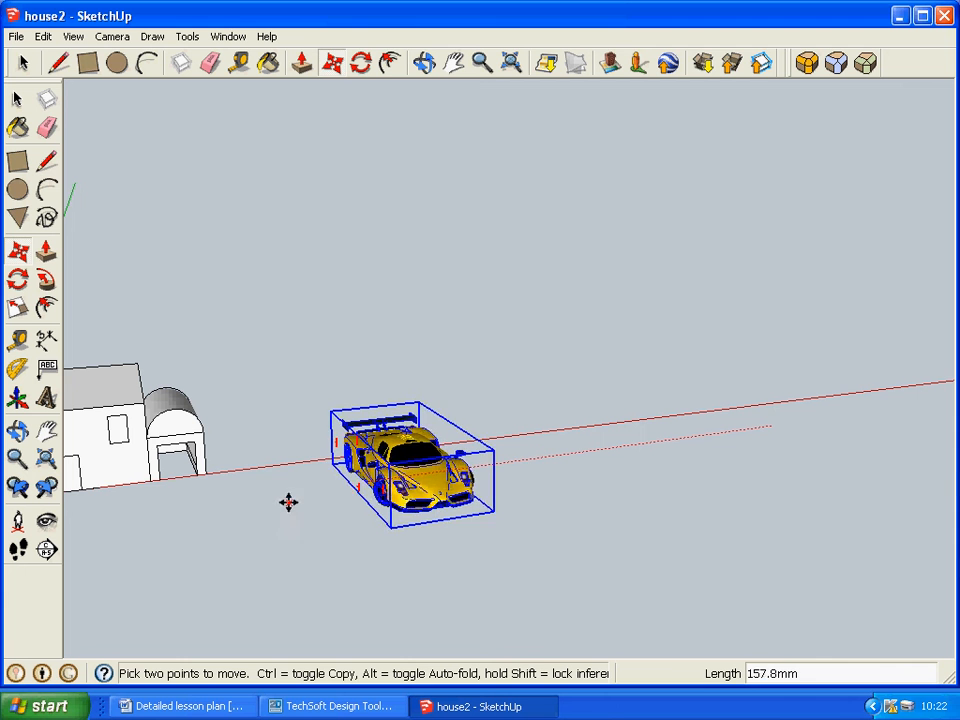
pyautogui.click(231, 506)
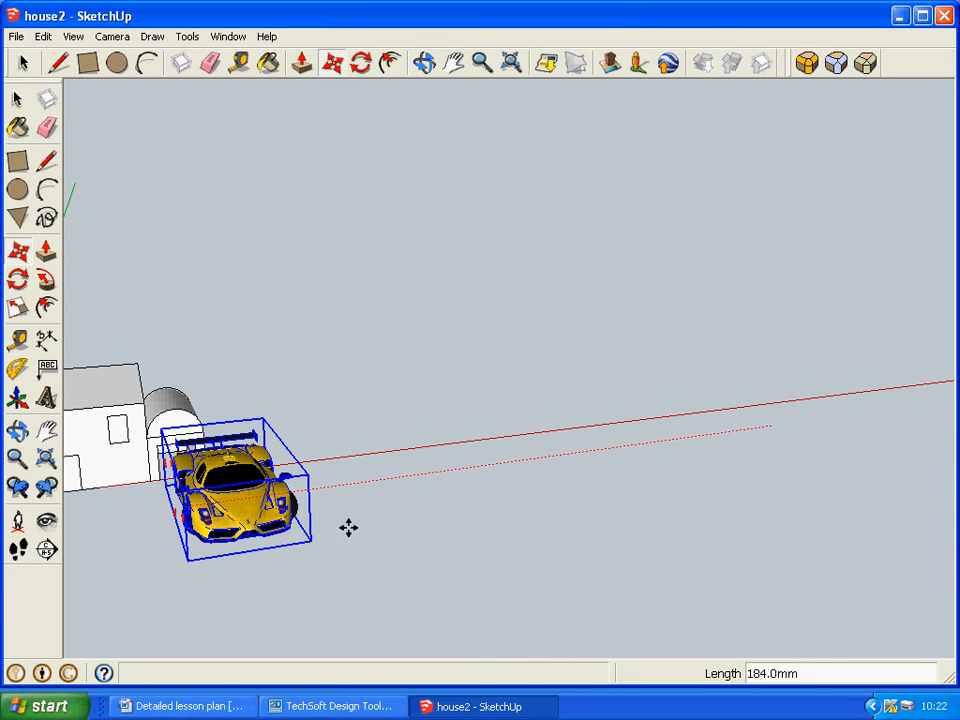
# Lower the floating Ferrari about 39 mm towards the ground level of the house.
pyautogui.press('o')
pyautogui.moveTo(456, 414); pyautogui.dragTo(373, 407)
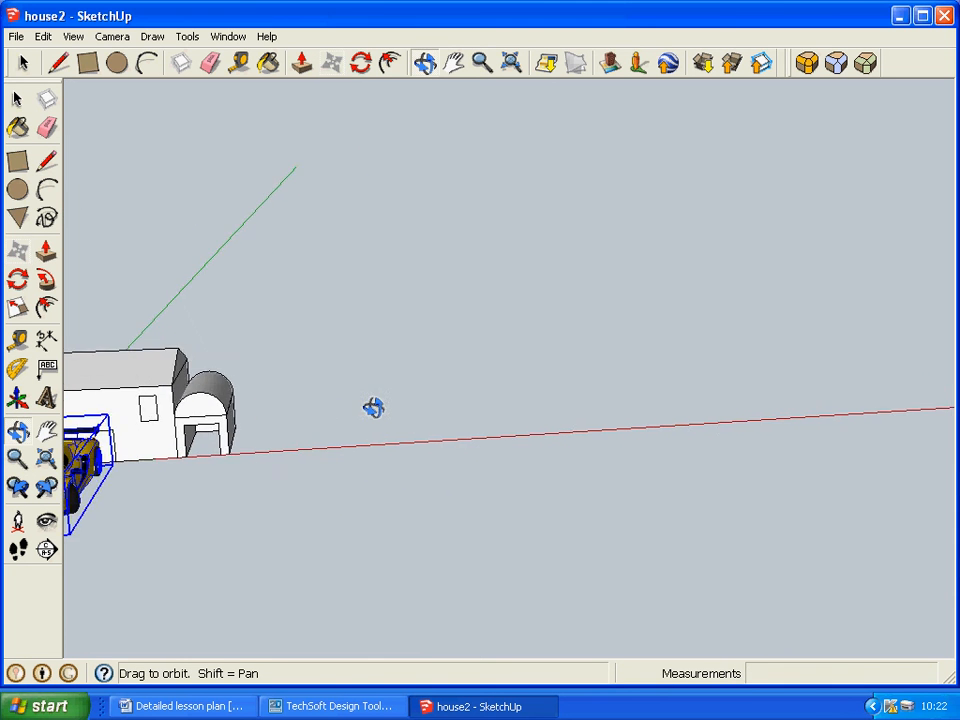
pyautogui.moveTo(373, 407); pyautogui.dragTo(575, 361, button='middle')
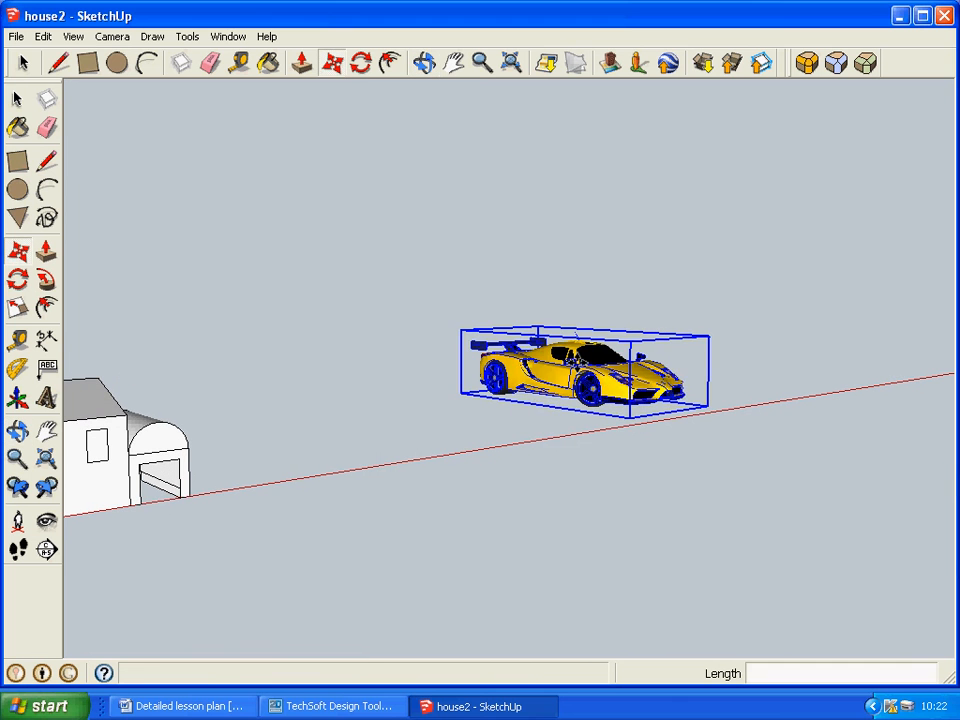
pyautogui.click(535, 412)
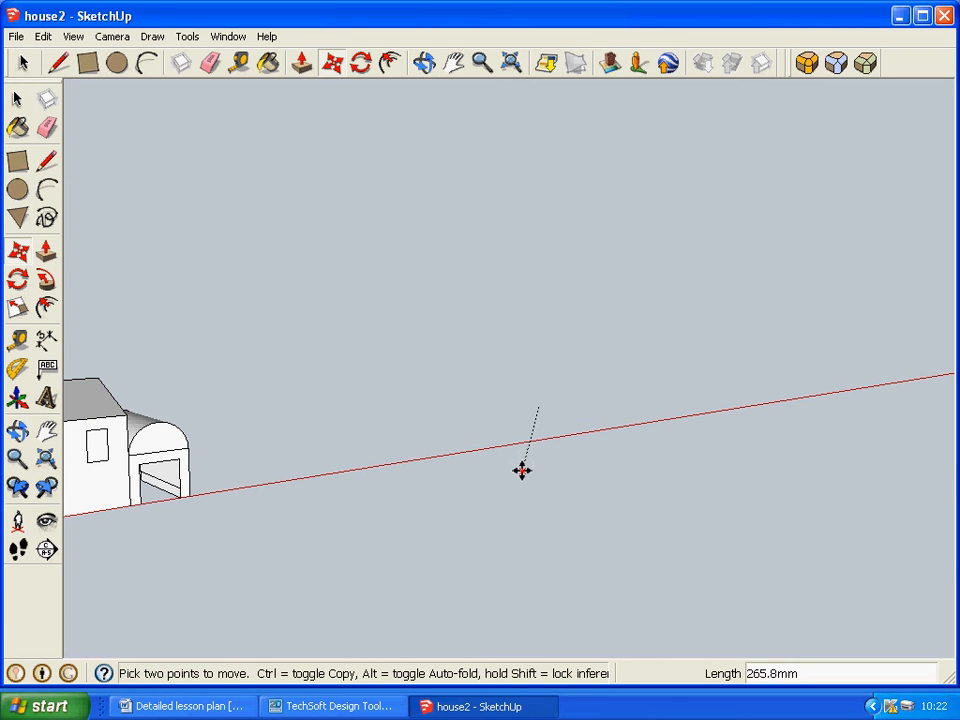
pyautogui.click(548, 452)
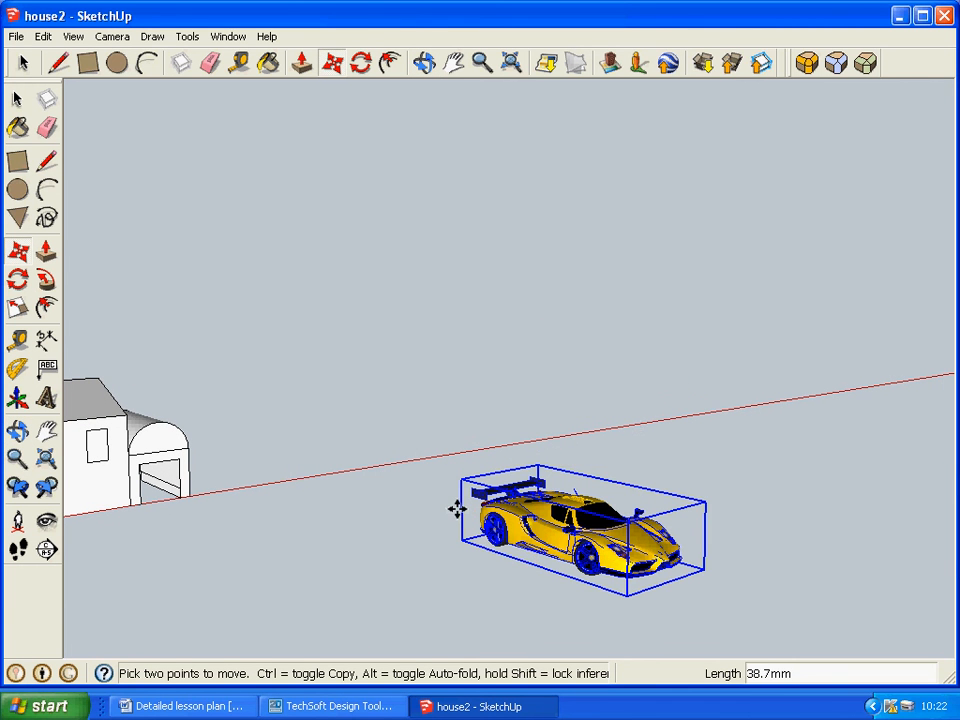
# Move the Ferrari about 117 mm along the green axis and shift it along the red axis towards the garage opening.
pyautogui.click(455, 505)
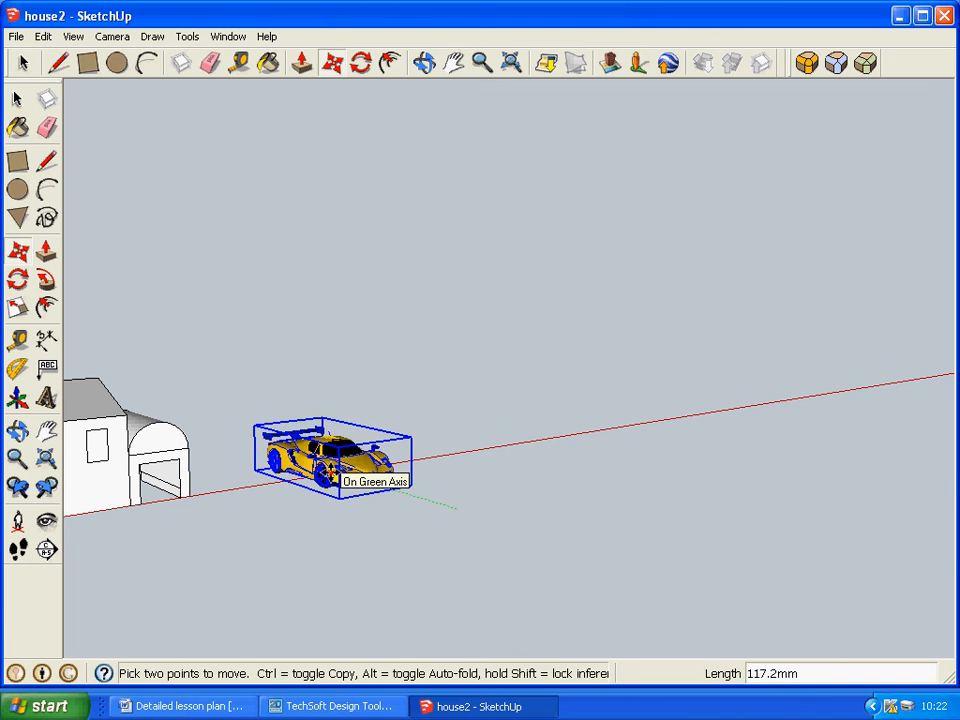
pyautogui.click(330, 474)
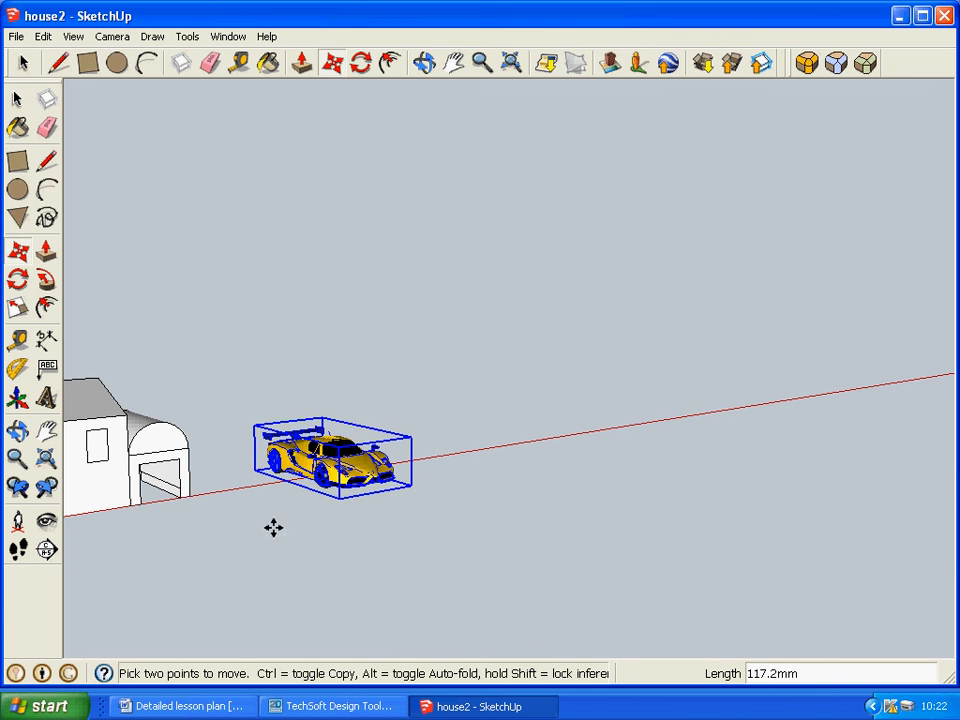
pyautogui.click(275, 477)
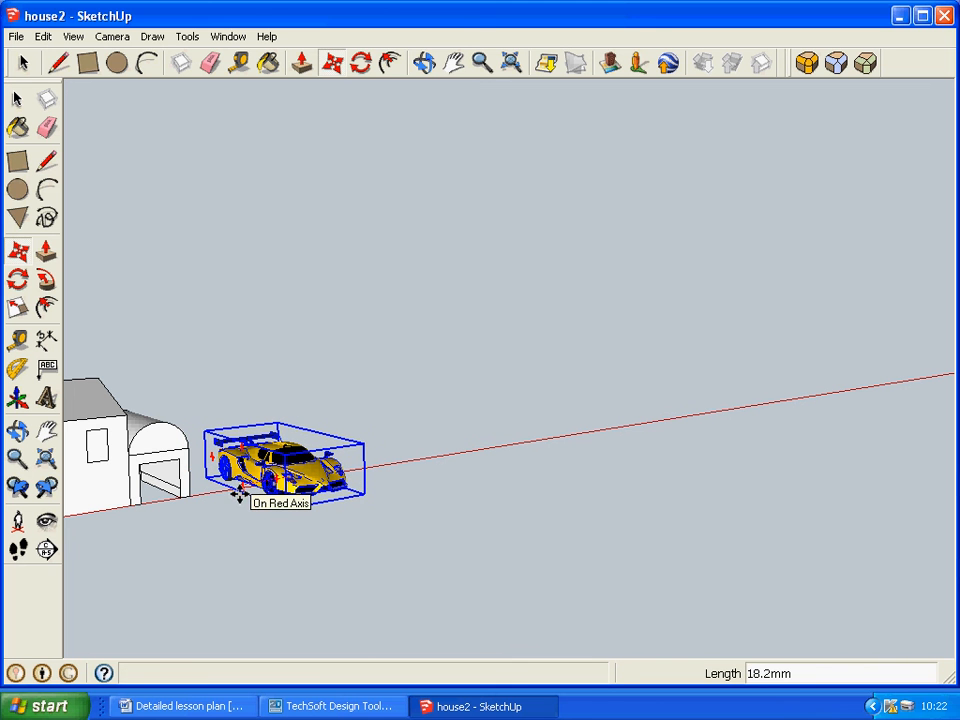
pyautogui.click(208, 509)
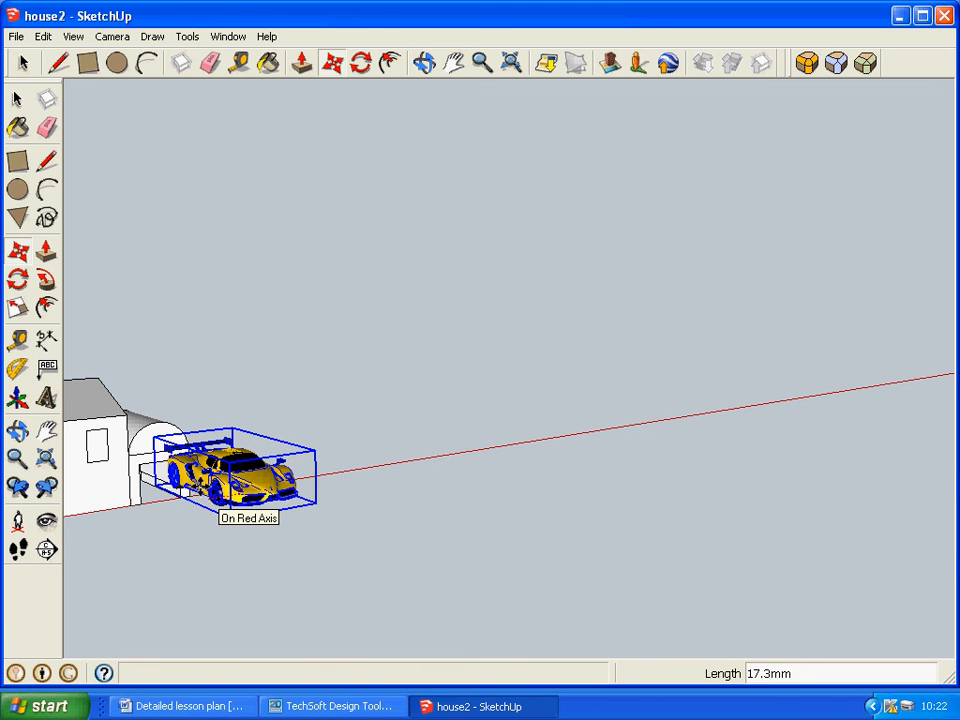
# Viewing the house from the front, move the Ferrari about 141 mm down and across to its front wall.
pyautogui.moveTo(467, 424); pyautogui.dragTo(151, 372, button='middle')
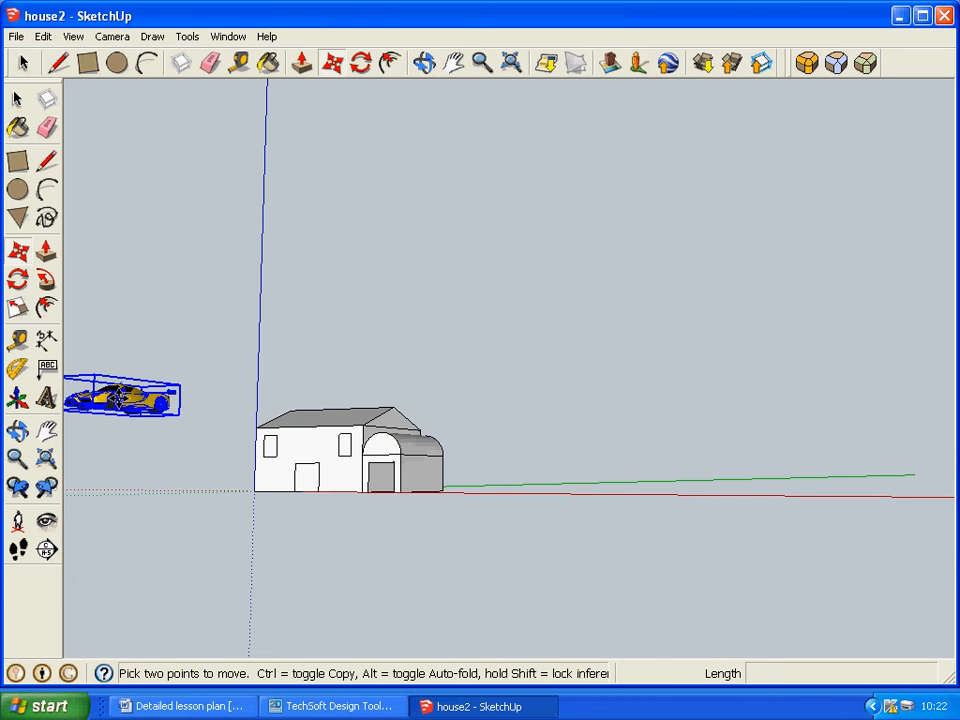
pyautogui.click(117, 400)
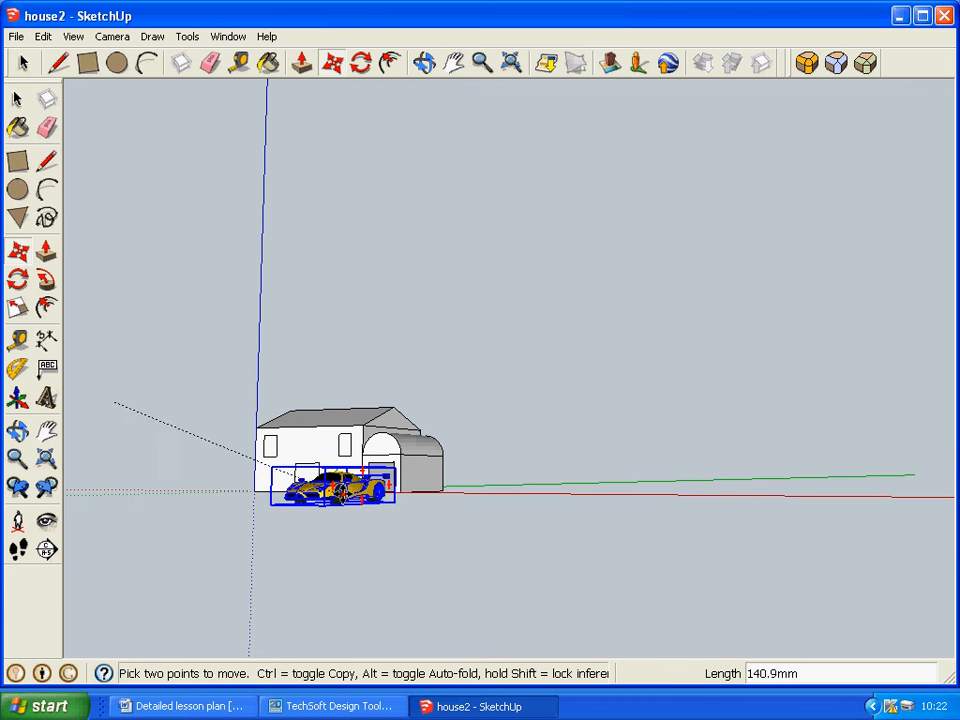
pyautogui.click(360, 482)
# Move the Ferrari about 153 mm along the red axis towards the garage end of the house.
pyautogui.moveTo(549, 437); pyautogui.dragTo(900, 475, button='middle')
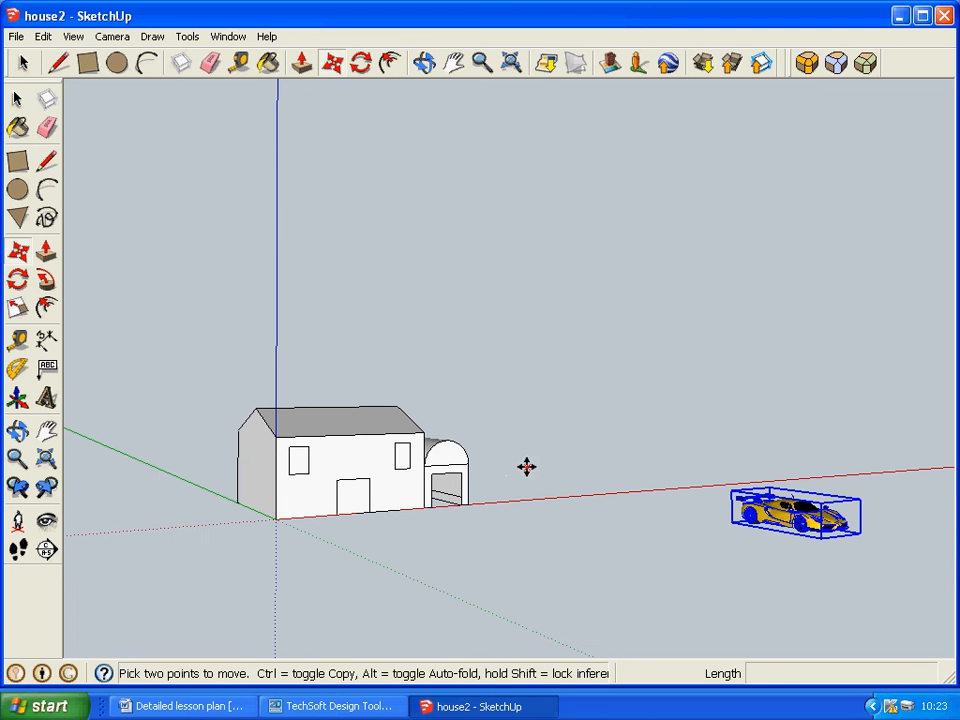
pyautogui.click(775, 511)
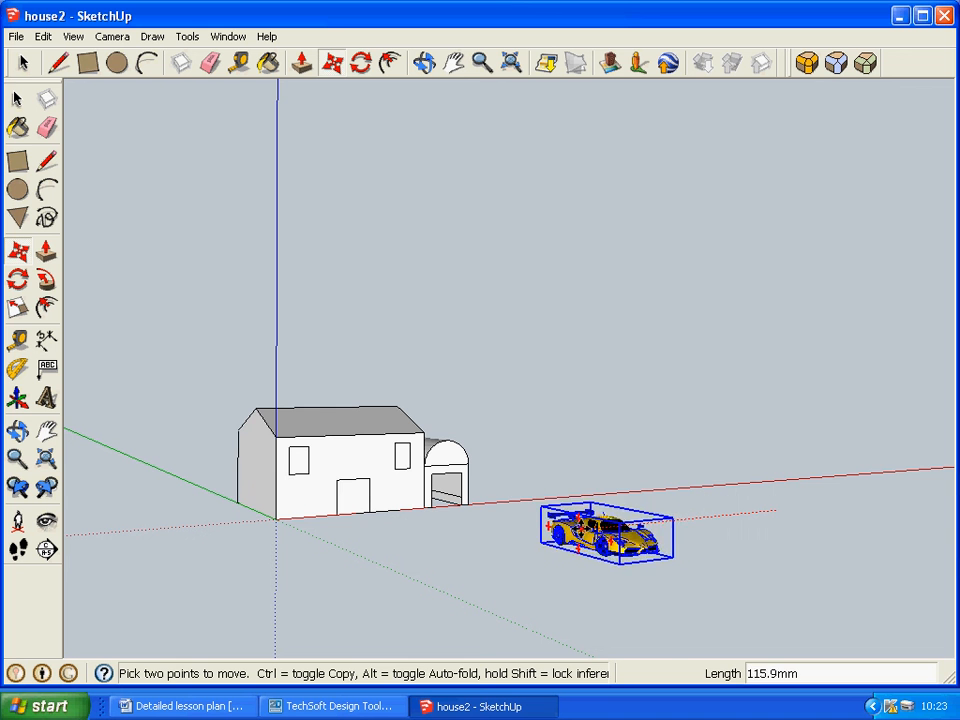
pyautogui.click(522, 538)
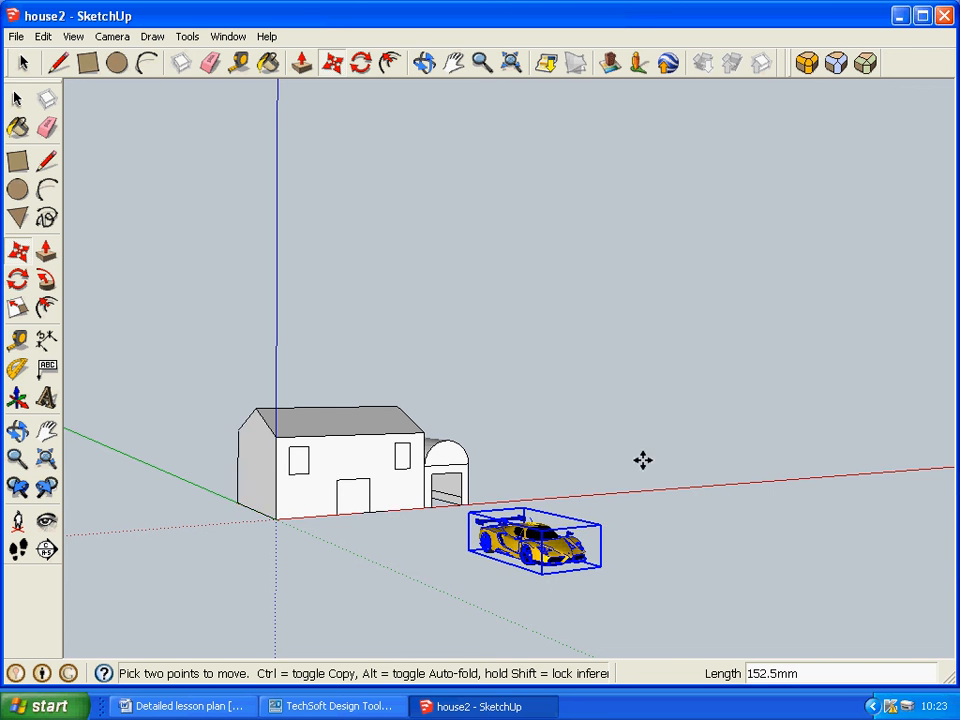
# Move the Ferrari about 160 mm along the green axis up to the front of the house and check its position.
pyautogui.moveTo(641, 458); pyautogui.dragTo(330, 490, button='middle')
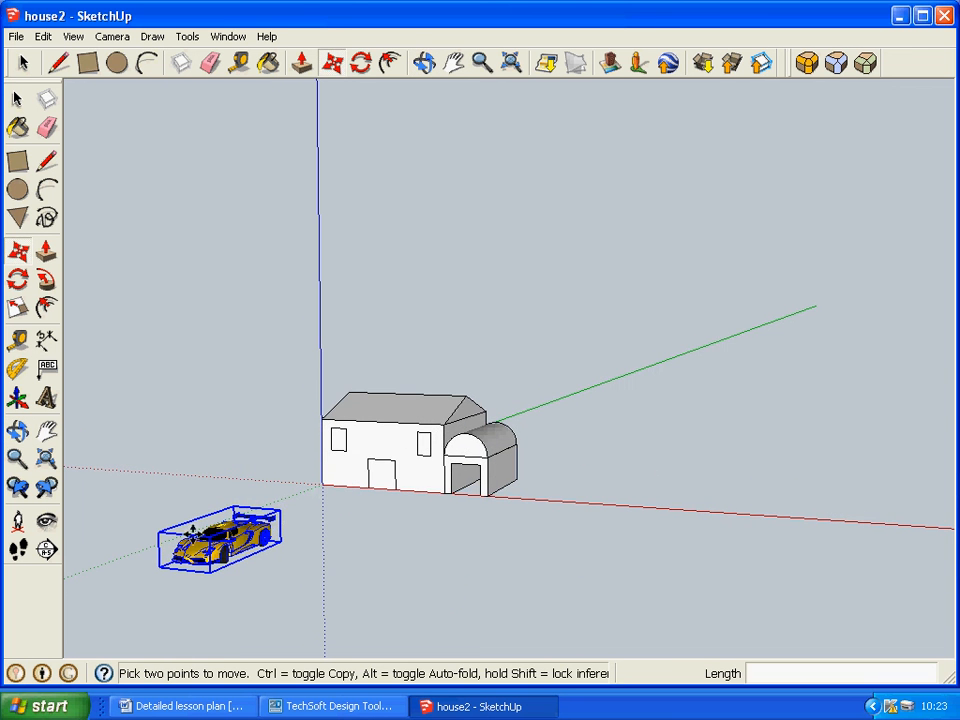
pyautogui.moveTo(318, 431); pyautogui.dragTo(163, 559, button='middle')
pyautogui.press('m')
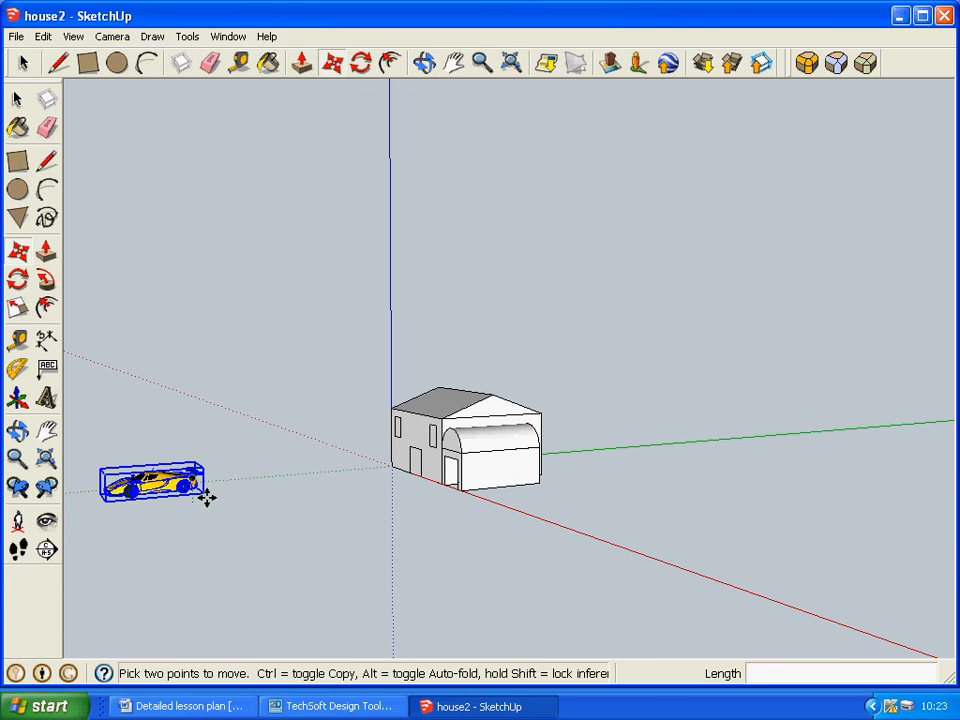
pyautogui.click(203, 493)
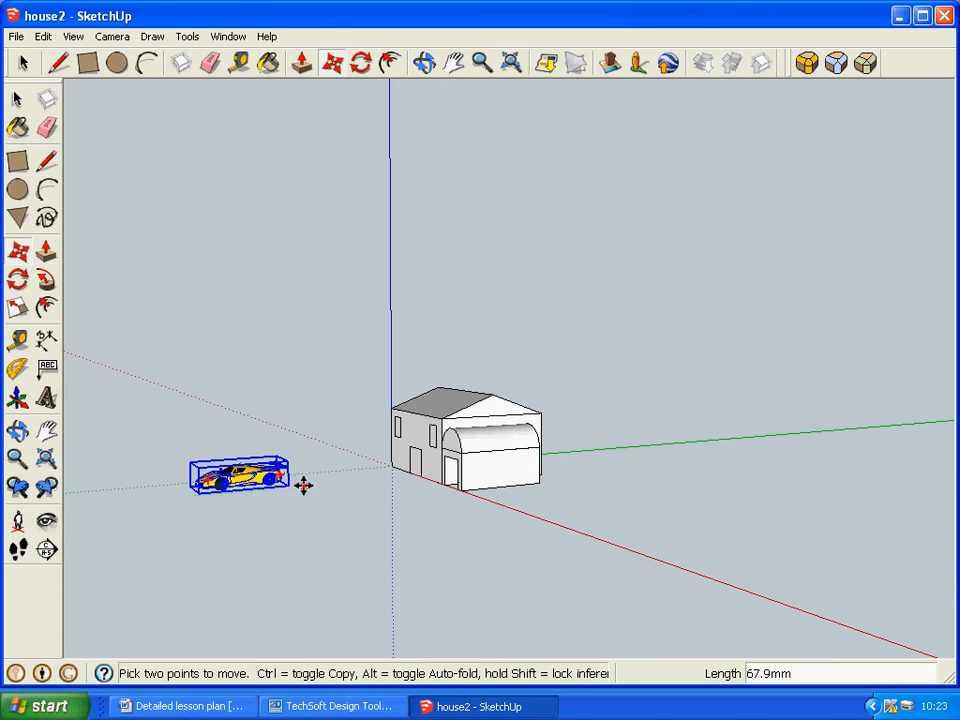
pyautogui.click(428, 470)
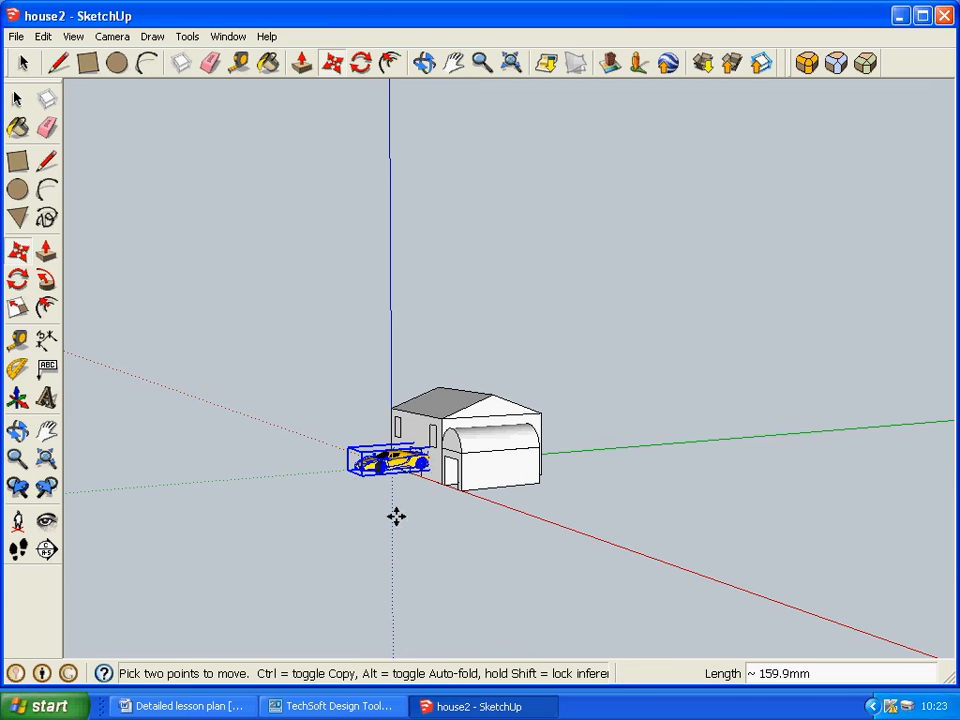
pyautogui.moveTo(396, 514); pyautogui.dragTo(550, 539, button='middle')
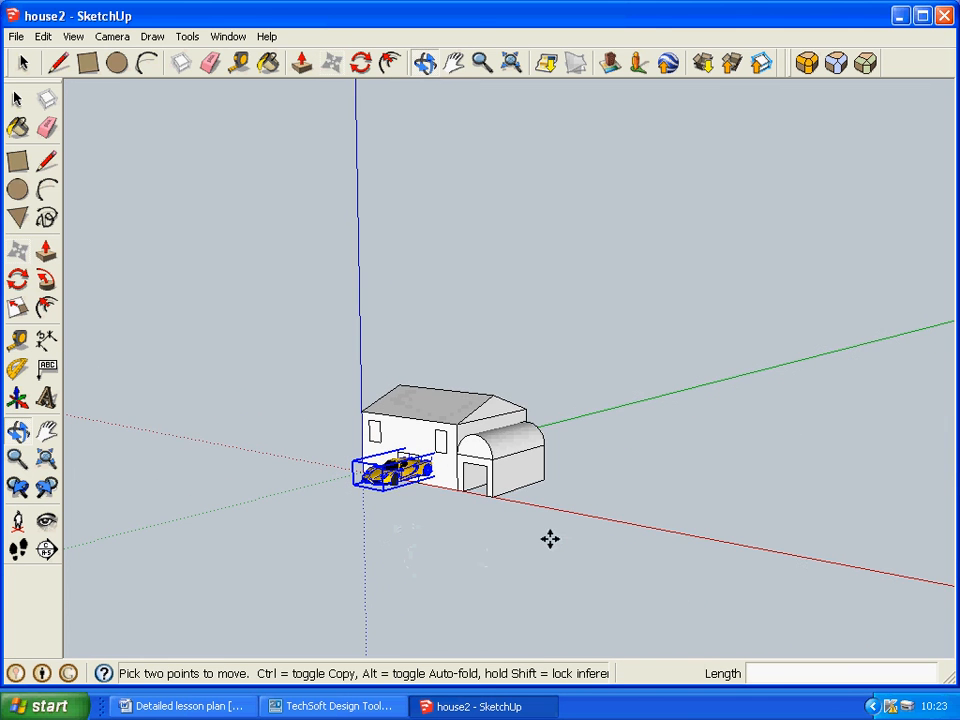
# Move the Ferrari about 45.8 mm from the front wall to just in front of the garage opening.
pyautogui.click(510, 62)
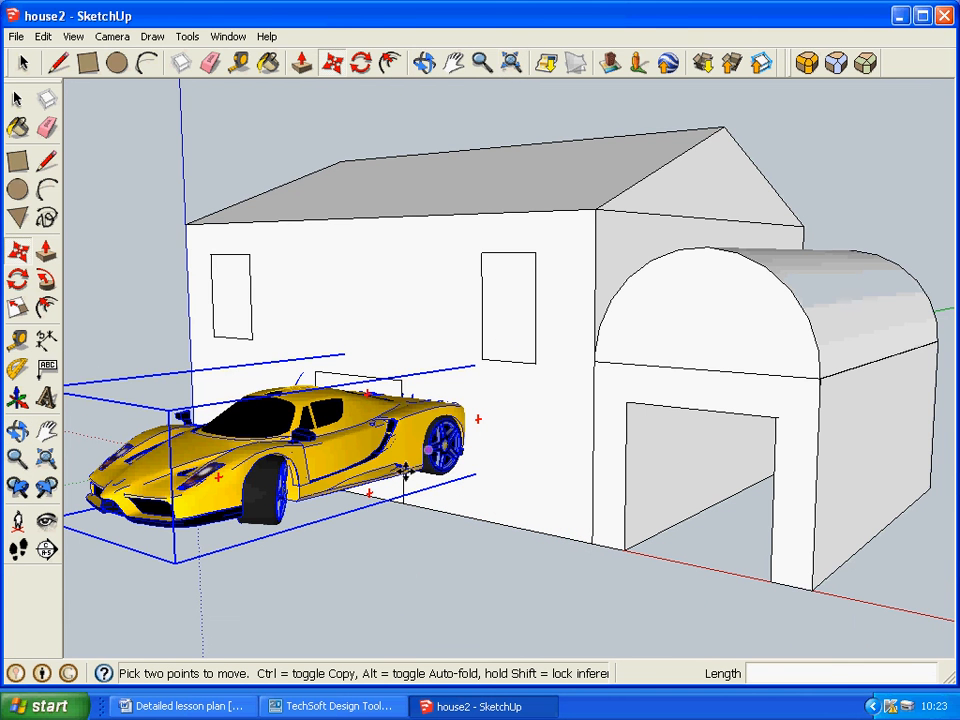
pyautogui.click(405, 473)
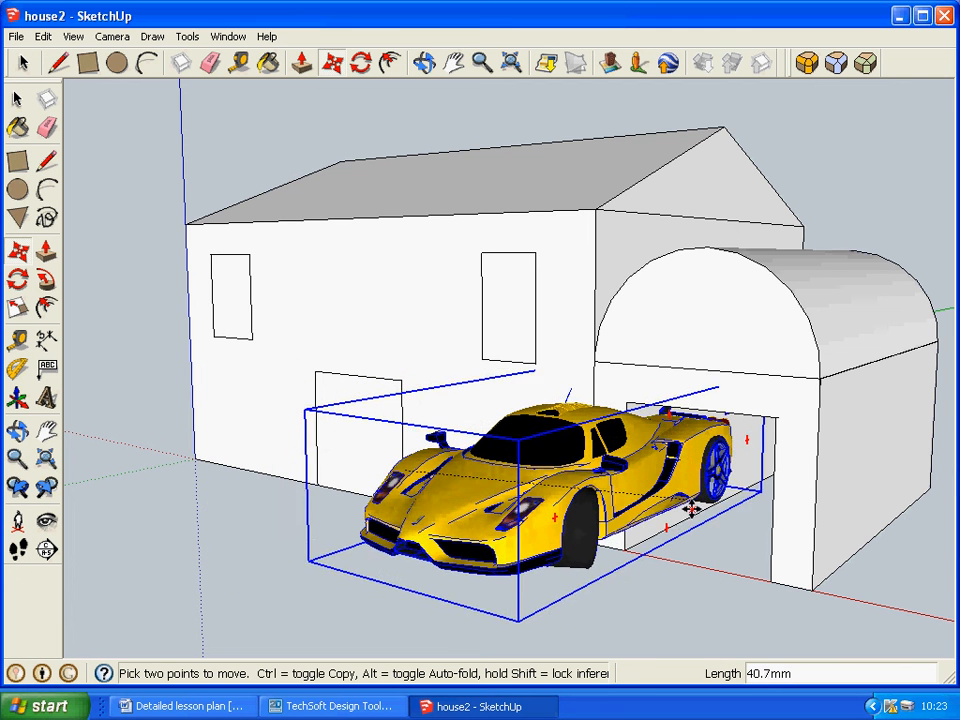
pyautogui.click(636, 527)
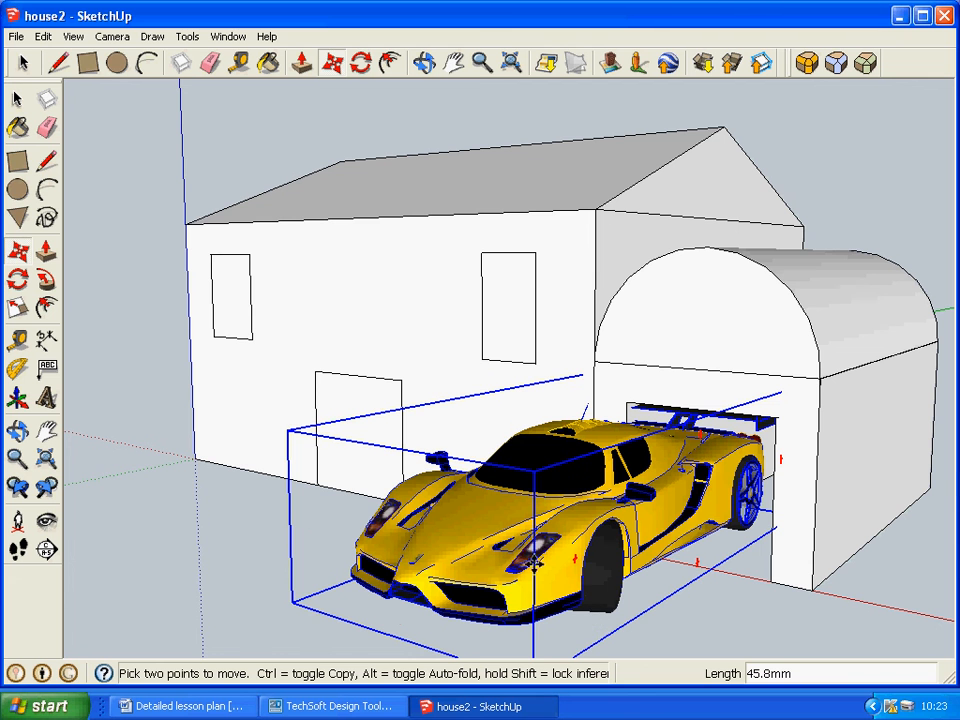
# Scale the Ferrari down uniformly to about 0.59 and move it about 15.4 mm across to the garage opening.
pyautogui.press('s')
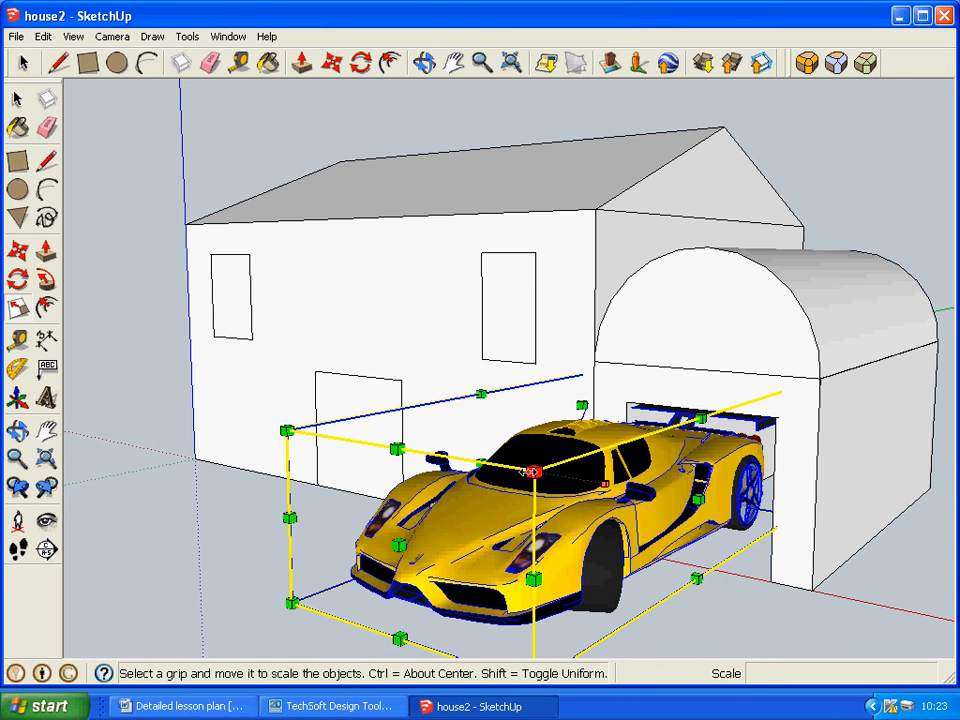
pyautogui.moveTo(533, 471); pyautogui.dragTo(600, 516)
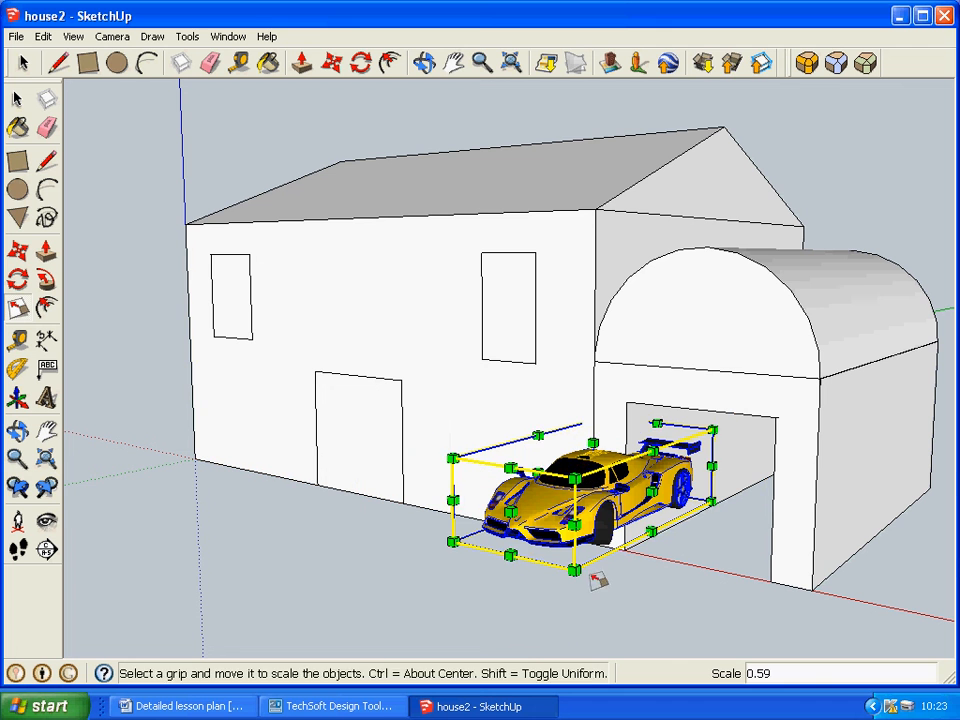
pyautogui.press('m')
pyautogui.moveTo(583, 561); pyautogui.dragTo(709, 568)
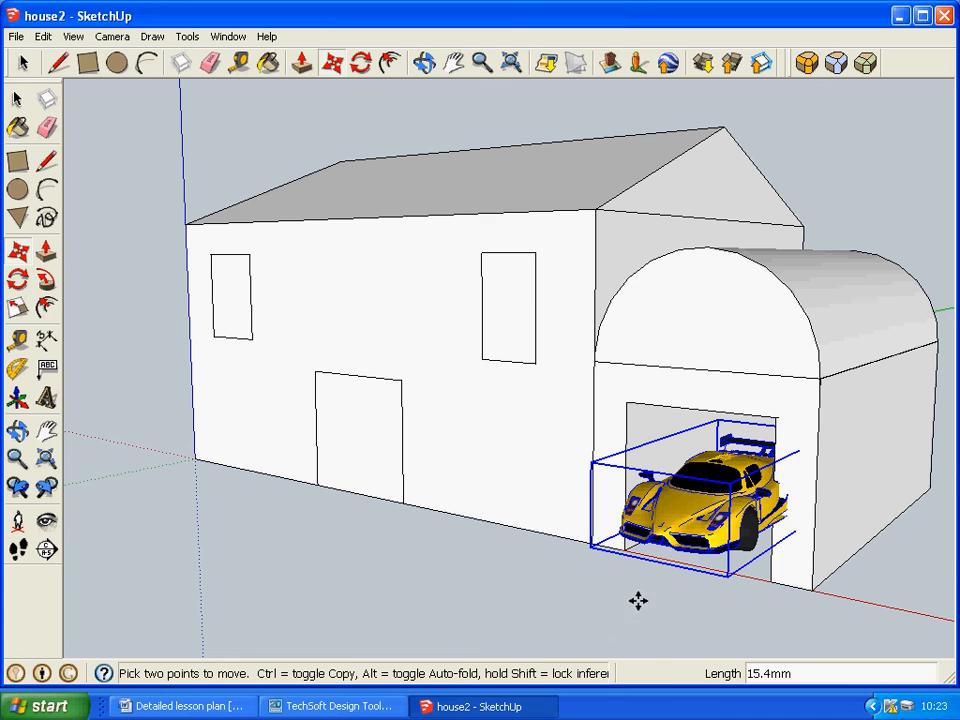
# Scale the Ferrari down a little more and lower it about 6.2 mm along the blue axis towards the ground.
pyautogui.press('s')
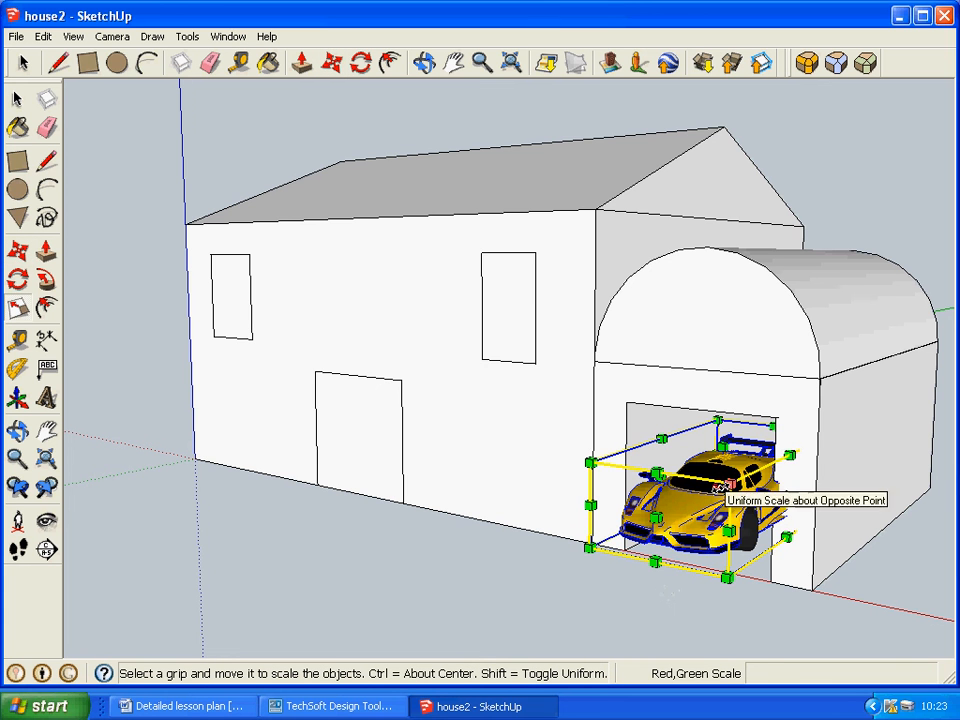
pyautogui.moveTo(660, 495); pyautogui.dragTo(630, 560)
pyautogui.moveTo(665, 608); pyautogui.dragTo(655, 505, button='middle')
pyautogui.press('m')
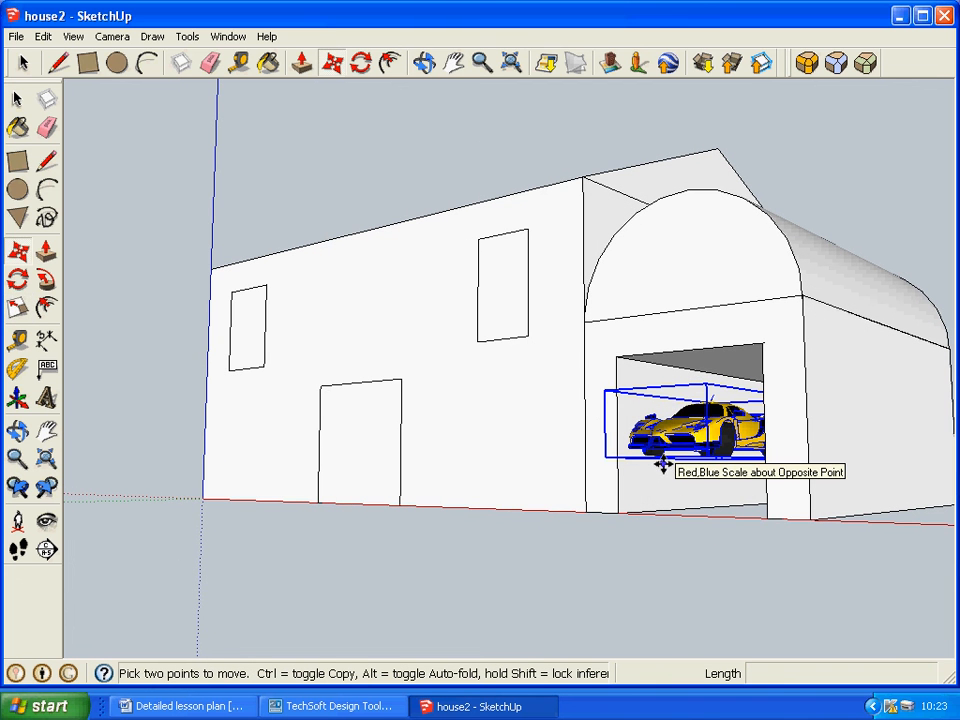
pyautogui.moveTo(660, 466); pyautogui.dragTo(669, 511)
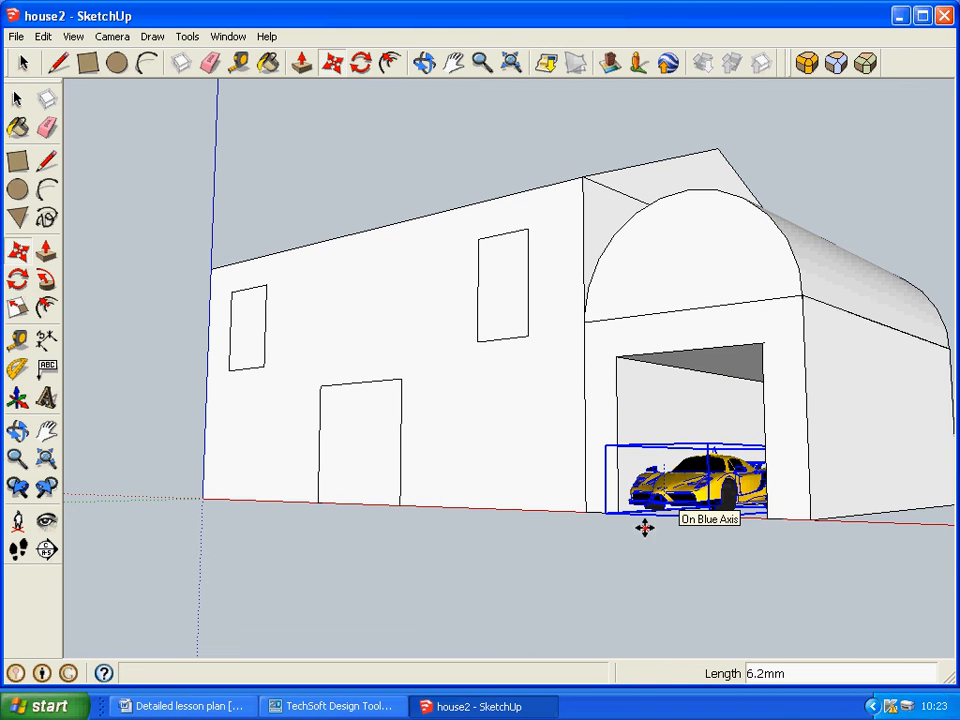
# Viewing the house from the front, move the Ferrari about 5.8 mm to fit between the sides of the garage opening.
pyautogui.moveTo(519, 566); pyautogui.dragTo(765, 647, button='middle')
pyautogui.press('q')
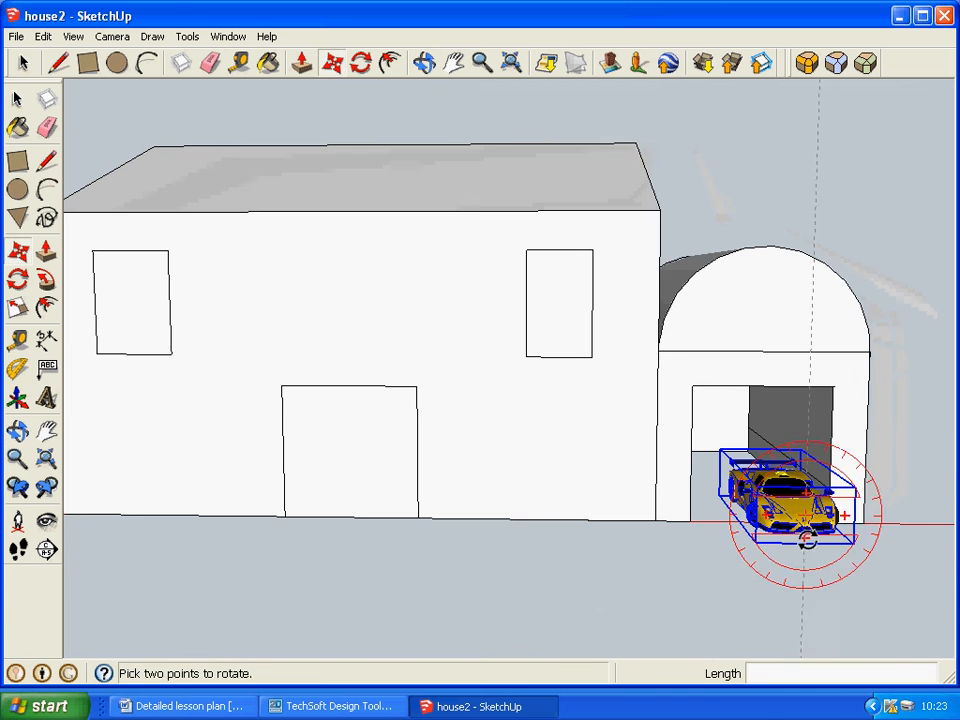
pyautogui.press('m')
pyautogui.moveTo(720, 611); pyautogui.dragTo(800, 590, button='middle')
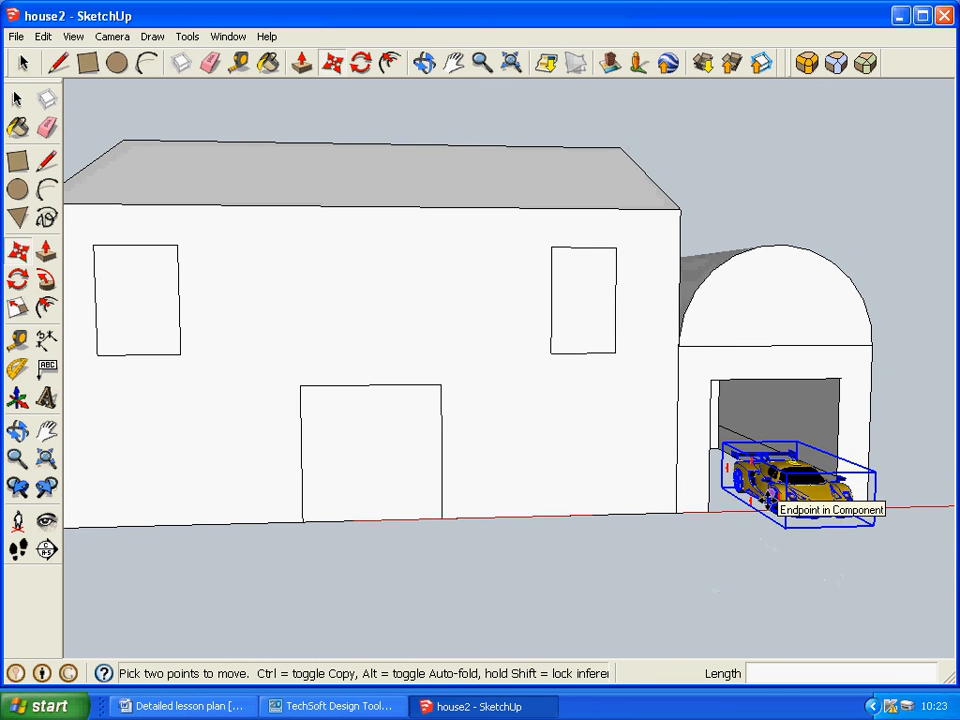
pyautogui.click(767, 500)
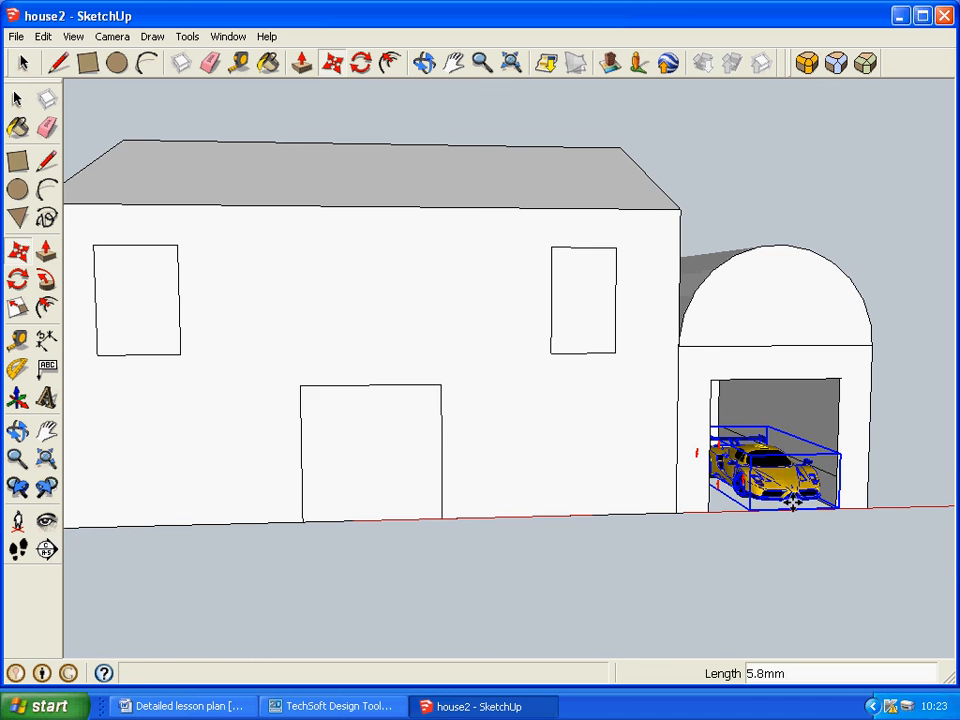
# Move the Ferrari about 12.9 mm further into the garage and lower it about 3 mm to floor level.
pyautogui.moveTo(898, 533); pyautogui.dragTo(578, 536, button='middle')
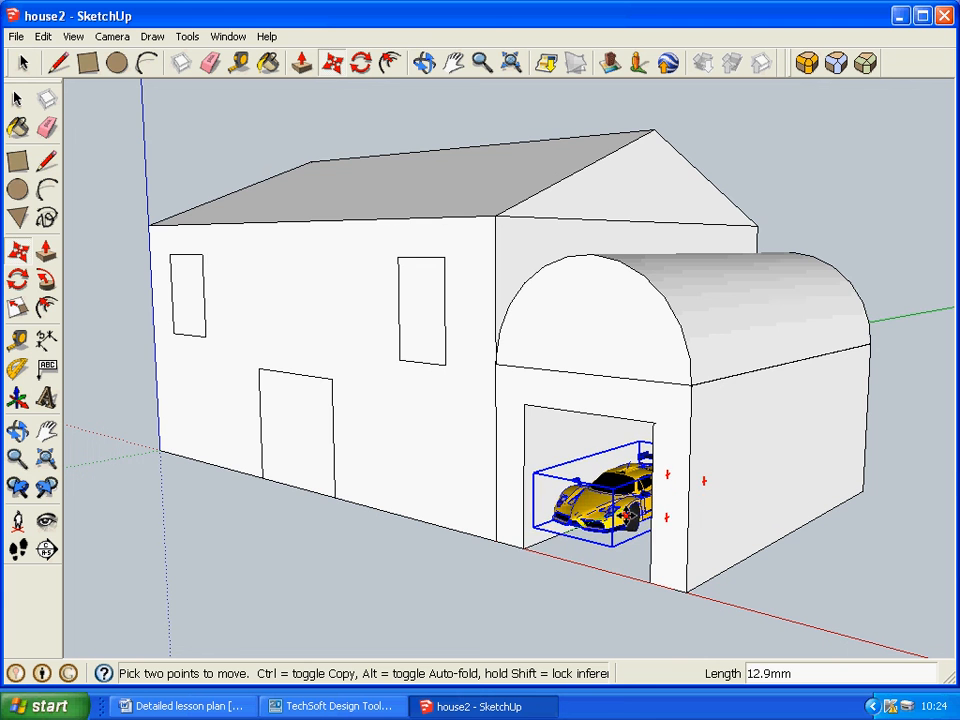
pyautogui.moveTo(613, 590); pyautogui.dragTo(570, 450, button='middle')
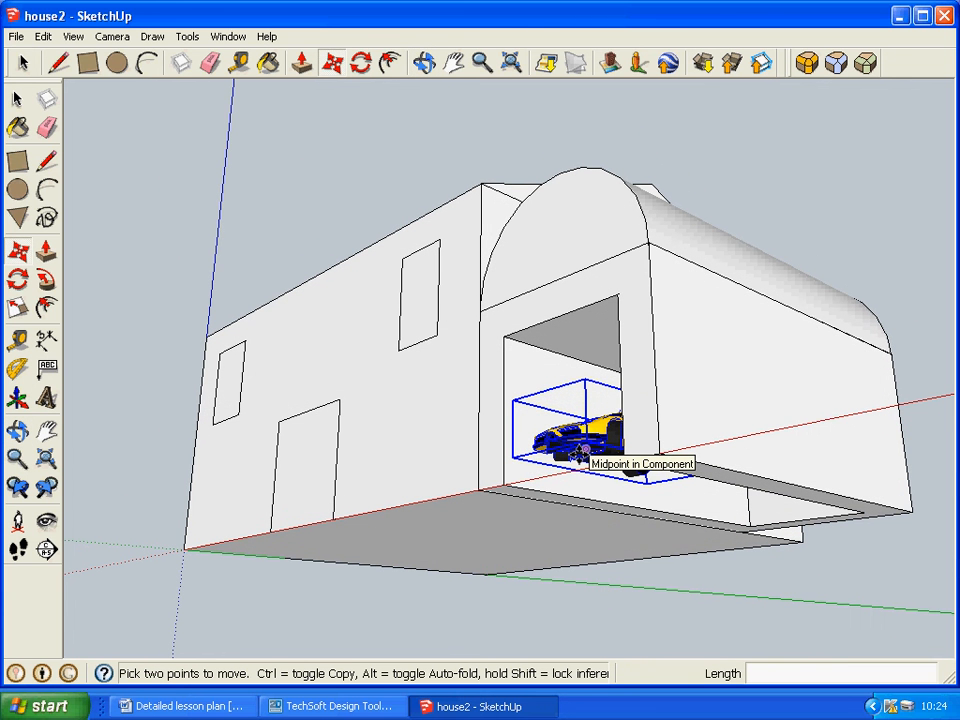
pyautogui.click(580, 455)
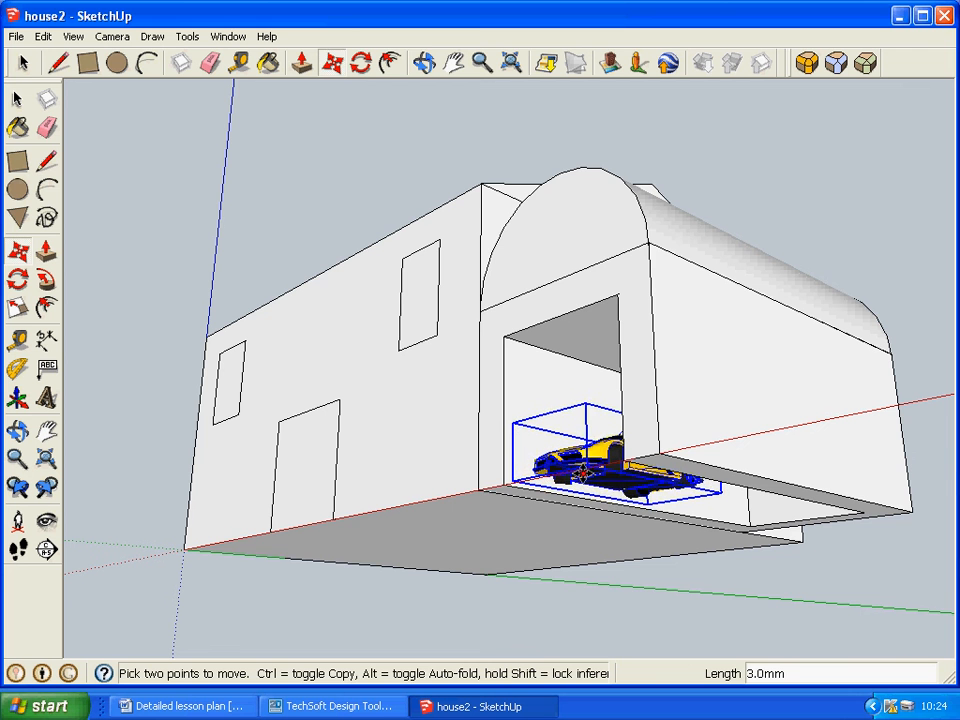
pyautogui.moveTo(443, 569); pyautogui.dragTo(671, 694, button='middle')
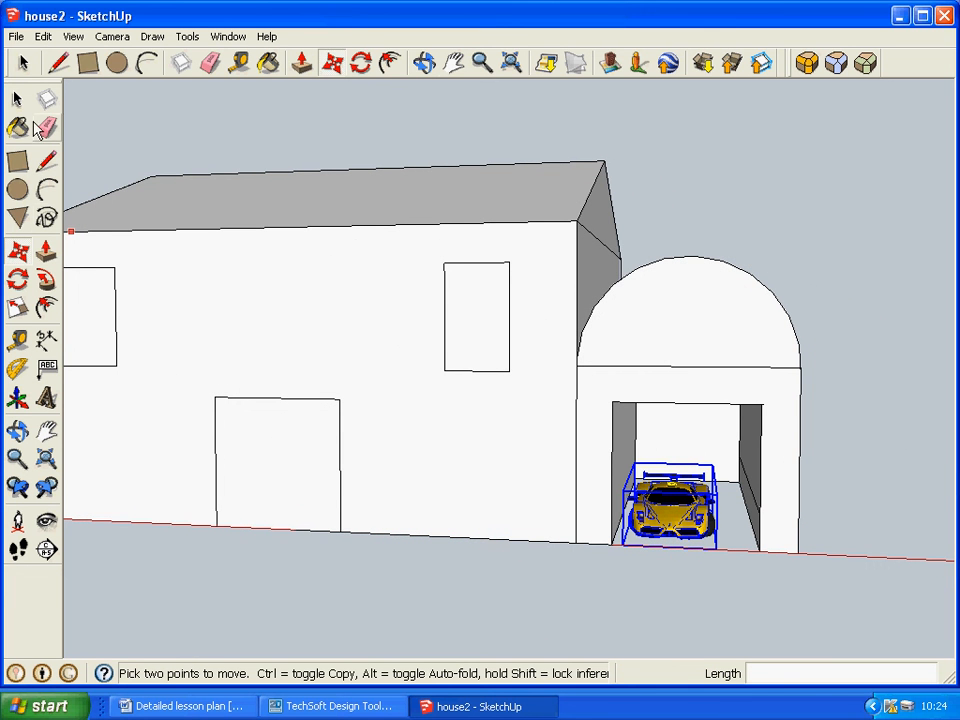
# Deselect the Ferrari and fit the whole model in view to check the car's position inside the garage.
pyautogui.click(18, 100)
pyautogui.click(669, 245)
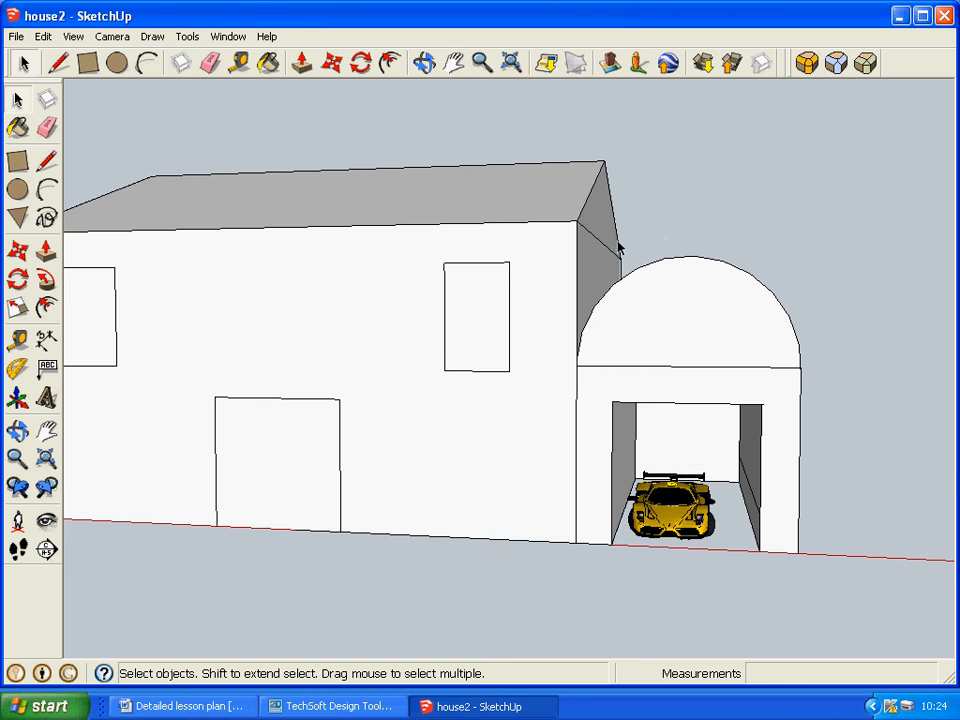
pyautogui.click(515, 63)
pyautogui.moveTo(776, 168); pyautogui.dragTo(652, 197, button='middle')
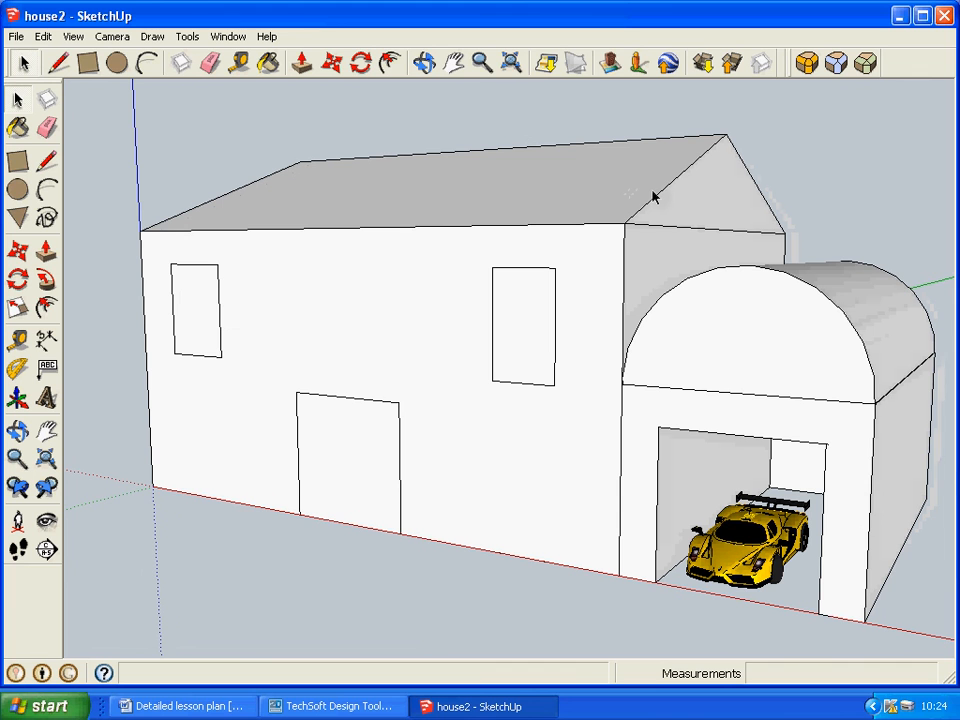